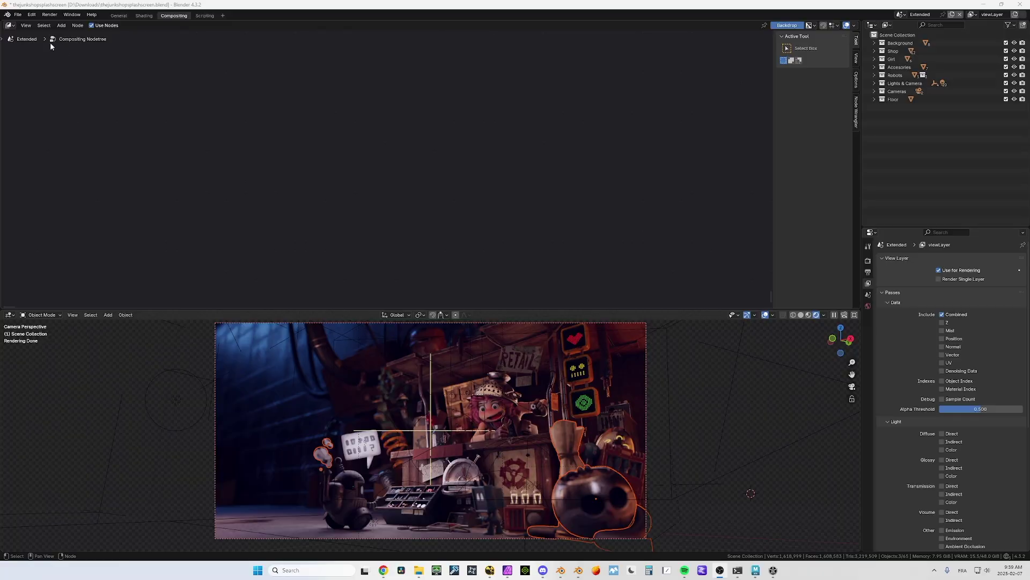
# Step: Install the Render Manager add-on from RenderManager.zip through Preferences > Add-ons > Install from Disk
pyautogui.click(31, 14)
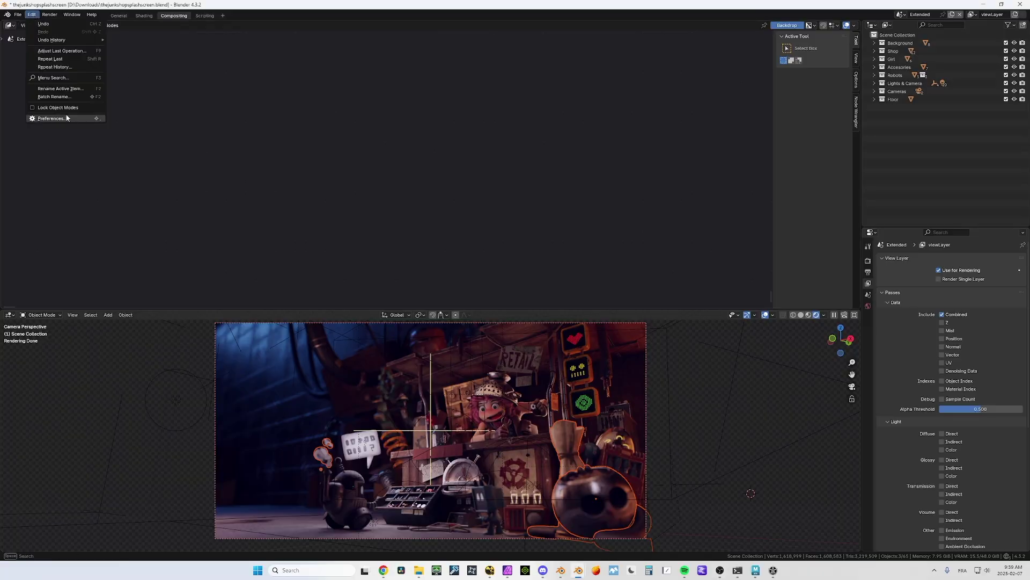
pyautogui.click(67, 118)
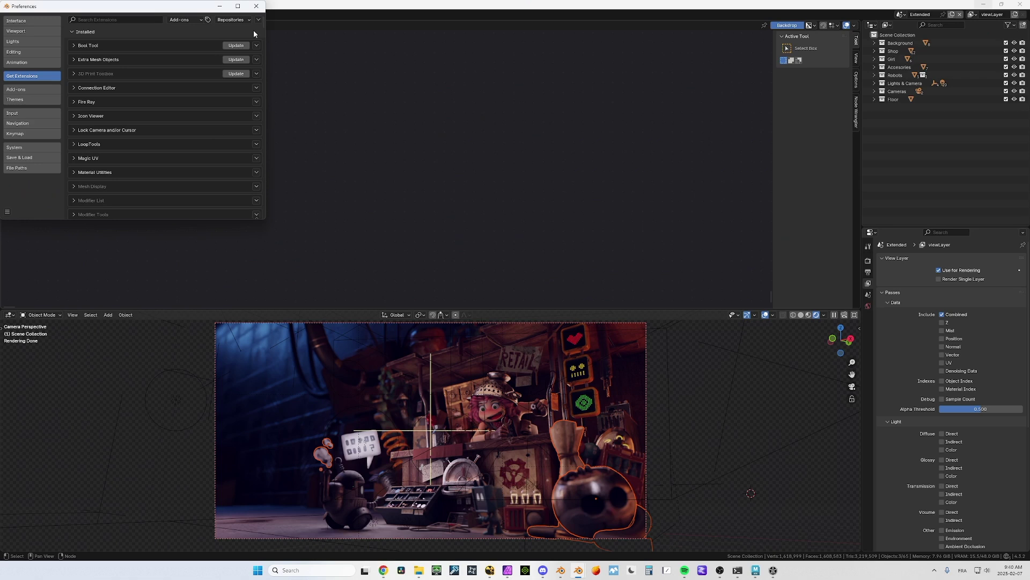
pyautogui.click(258, 22)
pyautogui.click(243, 62)
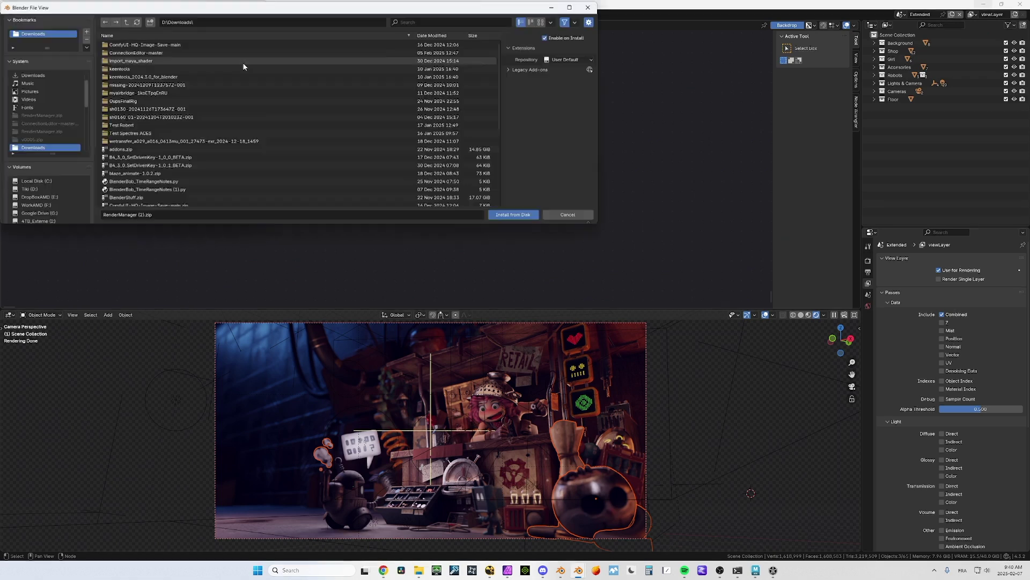
pyautogui.click(123, 69)
pyautogui.doubleClick(122, 69)
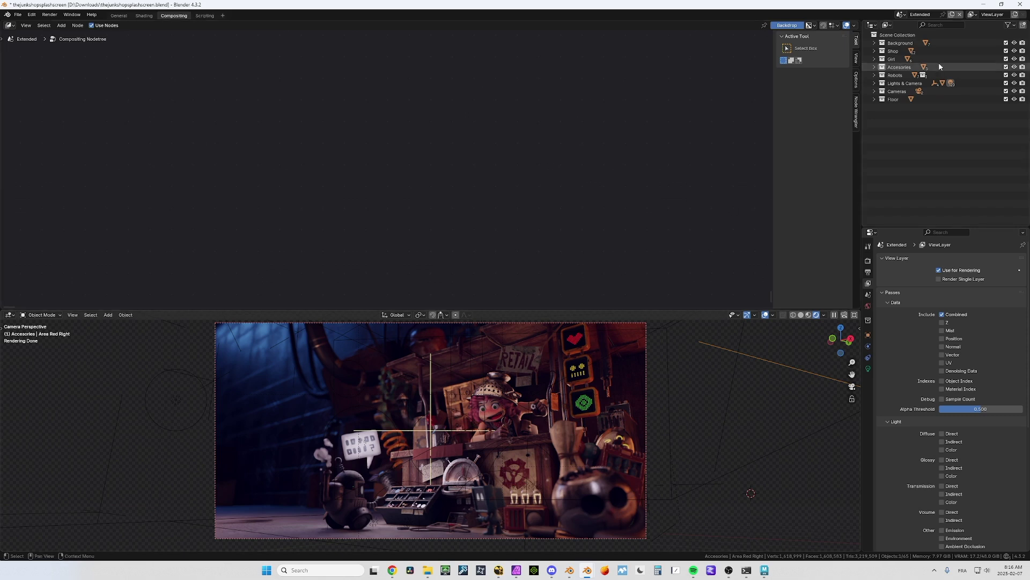
# Step: Rename the view layer to 'background', keeping only Background, Lights & Camera and Cameras included
pyautogui.click(994, 14)
pyautogui.write('background')
pyautogui.press('Return')
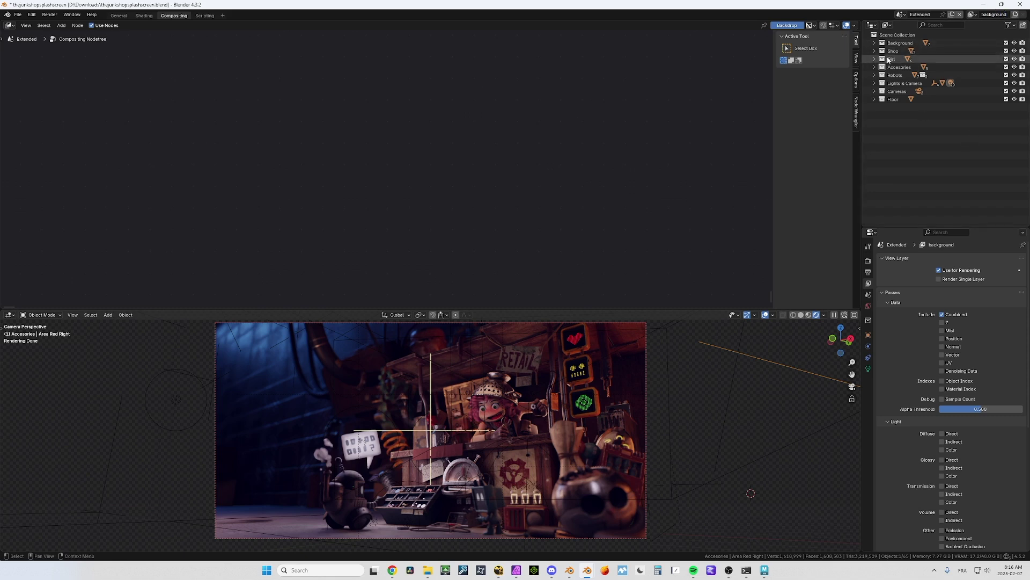
pyautogui.moveTo(1007, 51); pyautogui.dragTo(1008, 83)
pyautogui.click(1007, 83)
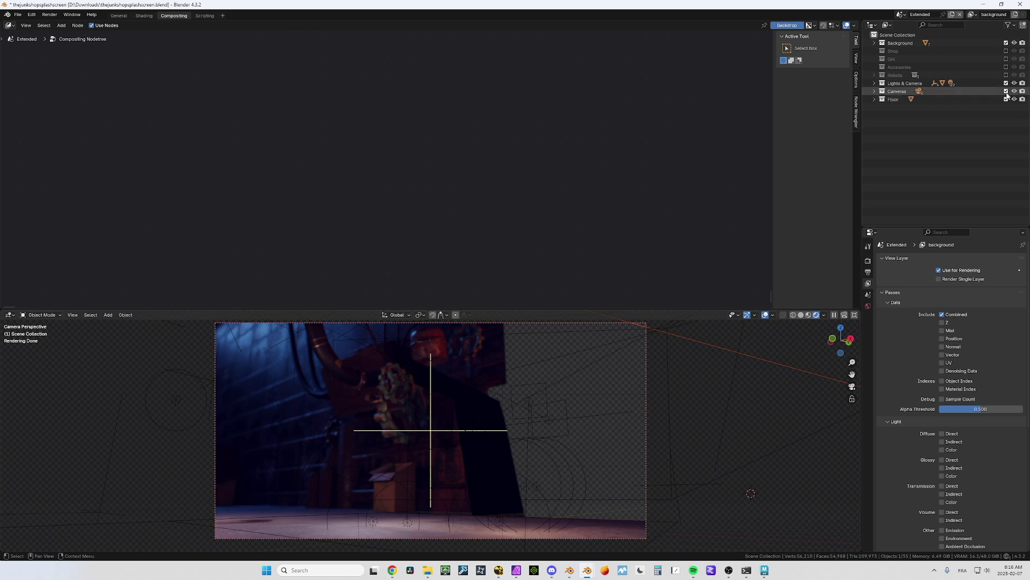
pyautogui.click(1006, 100)
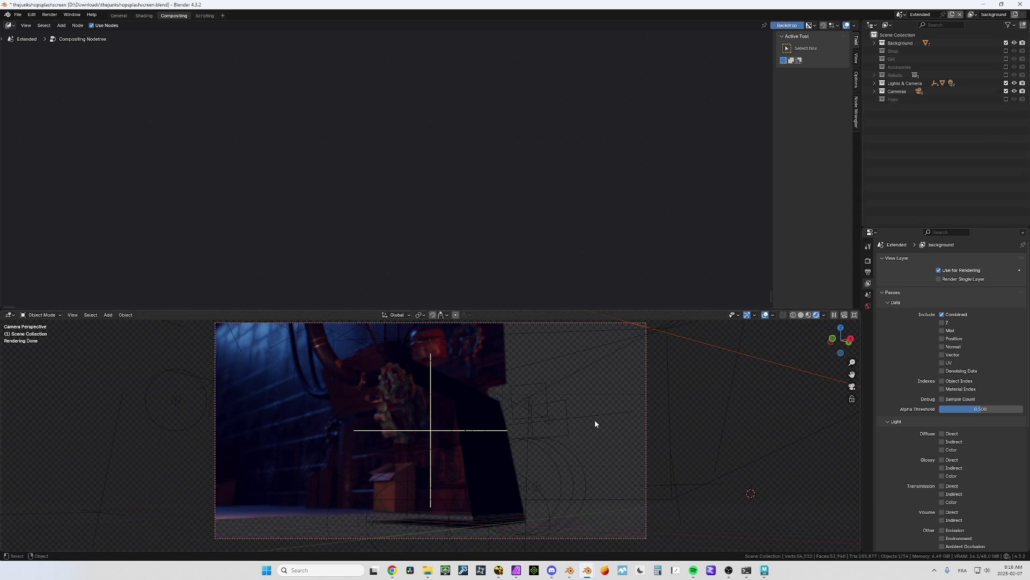
# Step: Enable Mist and direct diffuse, glossy and transmission passes, then add a new view layer
pyautogui.moveTo(942, 433); pyautogui.dragTo(943, 502)
pyautogui.click(943, 330)
pyautogui.click(1016, 15)
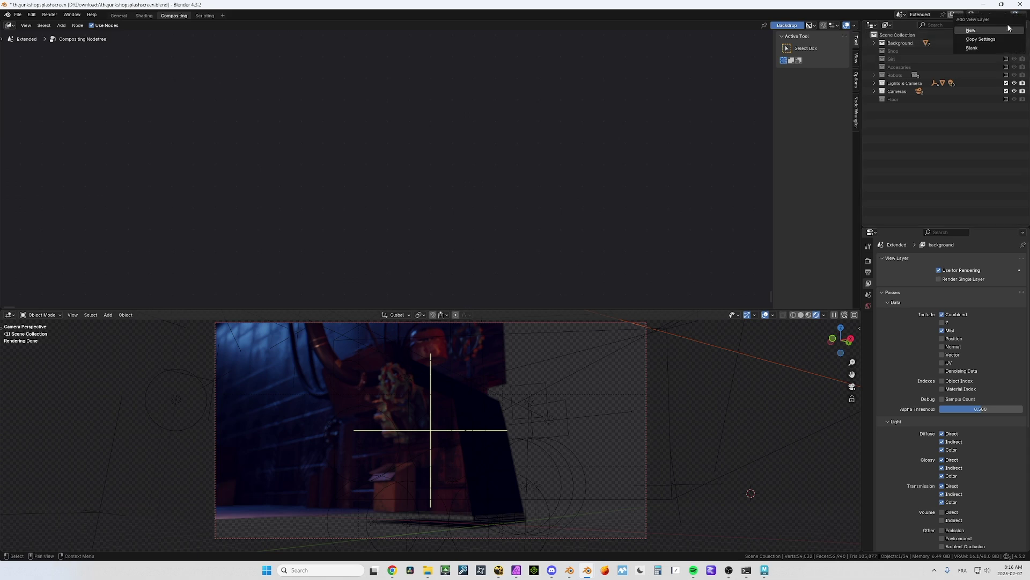
pyautogui.click(971, 30)
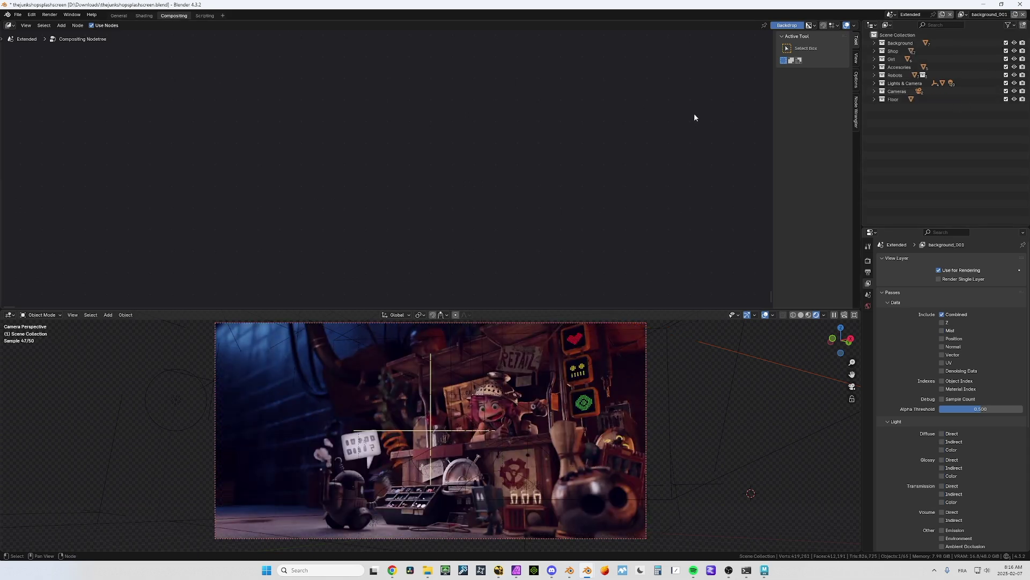
# Step: Exclude Background and Robots, and enable Mist, Position, Normal, Vector, UV and light passes
pyautogui.click(1007, 42)
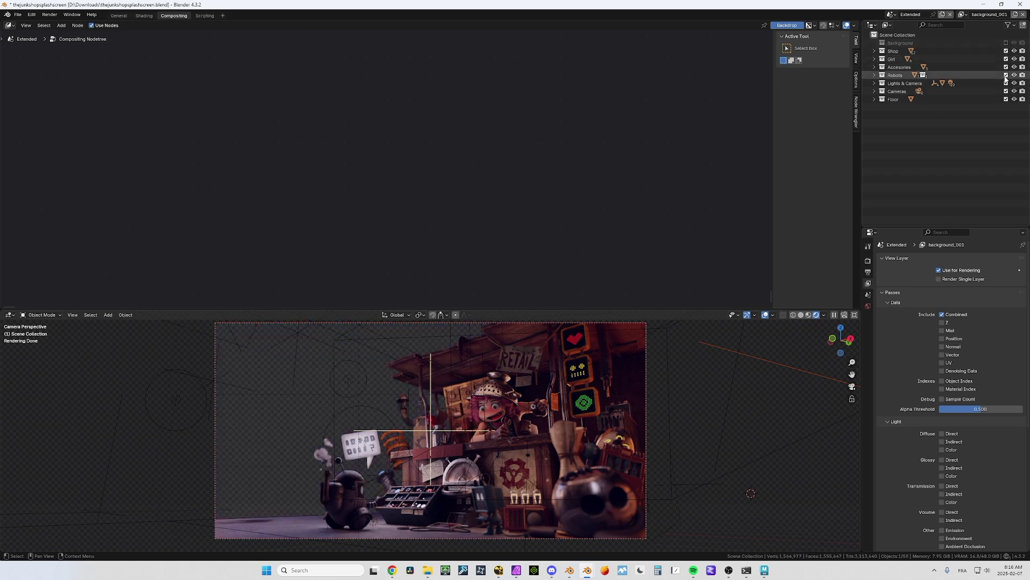
pyautogui.click(1006, 75)
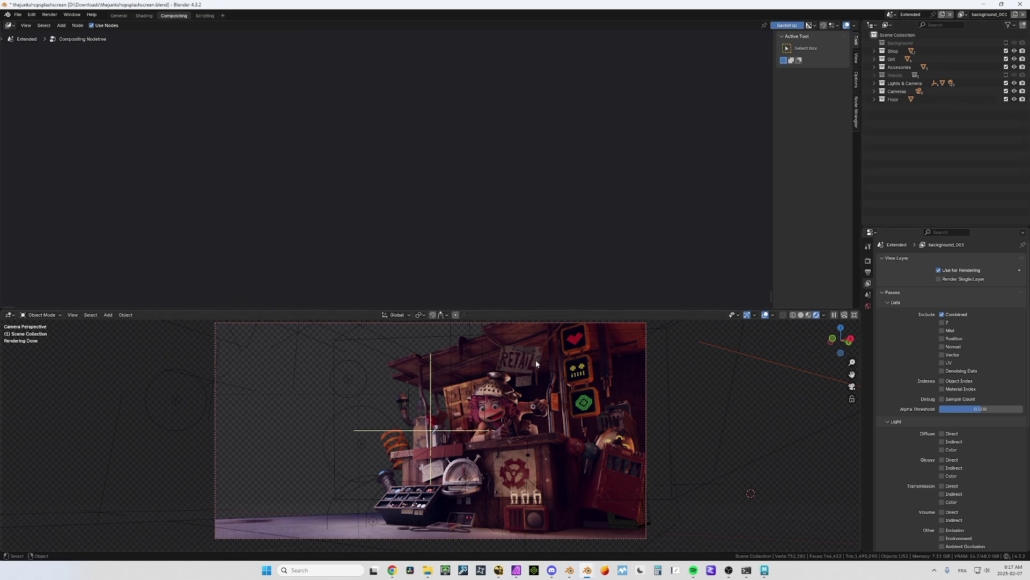
pyautogui.moveTo(941, 330); pyautogui.dragTo(942, 363)
pyautogui.moveTo(942, 433); pyautogui.dragTo(946, 501)
pyautogui.scroll(-4, 950, 499)
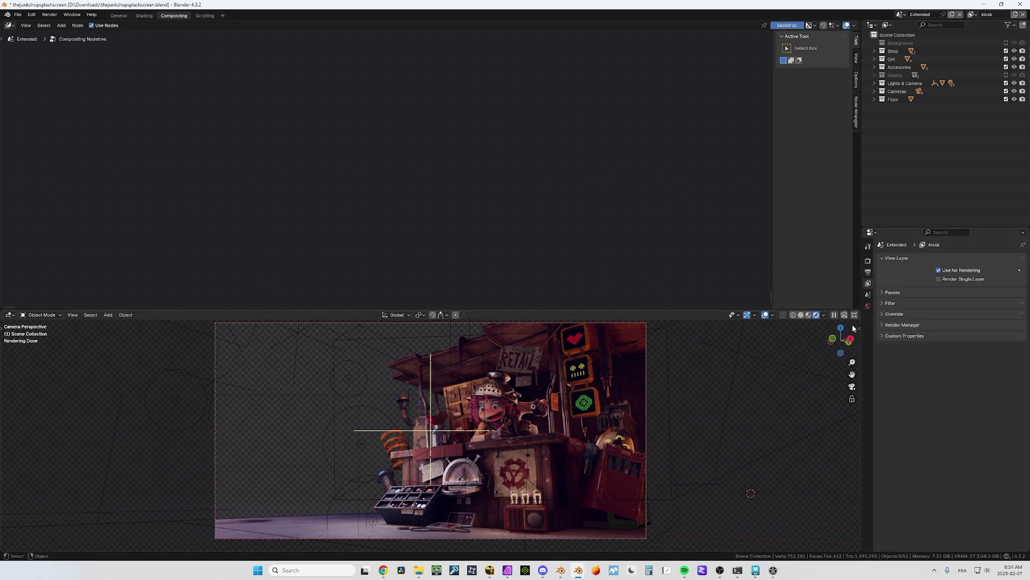
# Step: In the expanded Render Manager panel, switch between background and kiosk and enable rendering of background
pyautogui.click(881, 325)
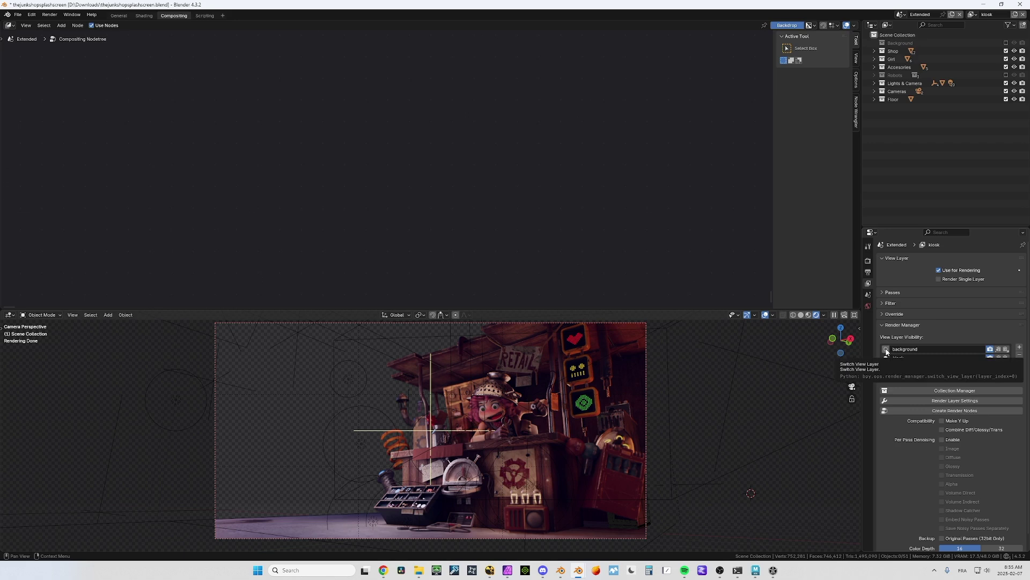
pyautogui.click(886, 350)
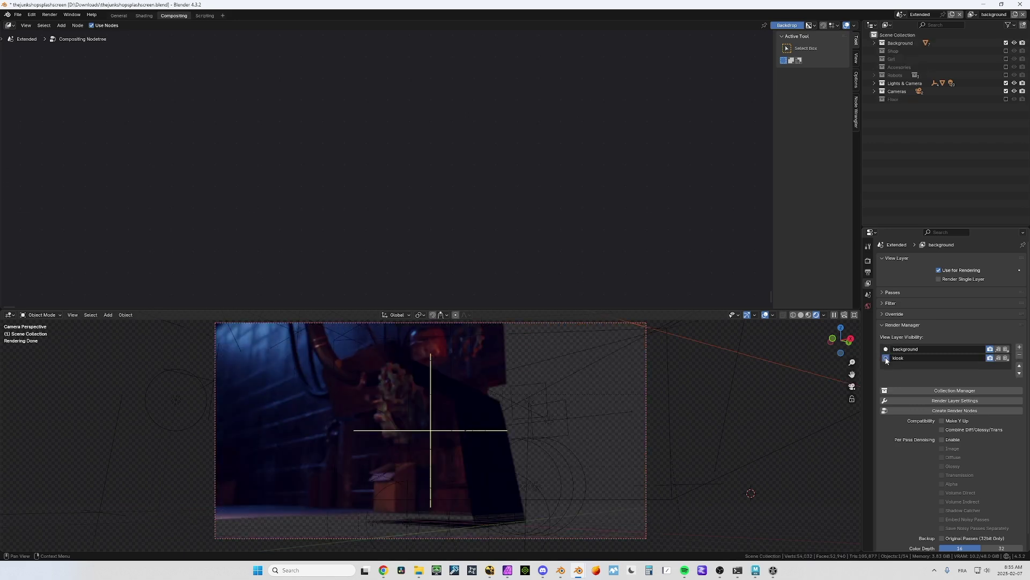
pyautogui.click(886, 359)
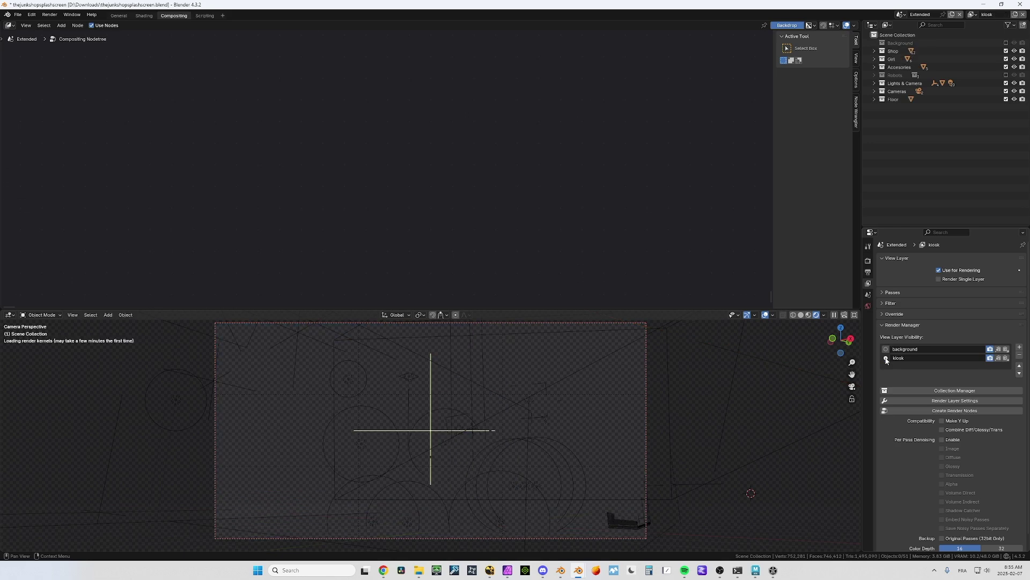
pyautogui.click(990, 350)
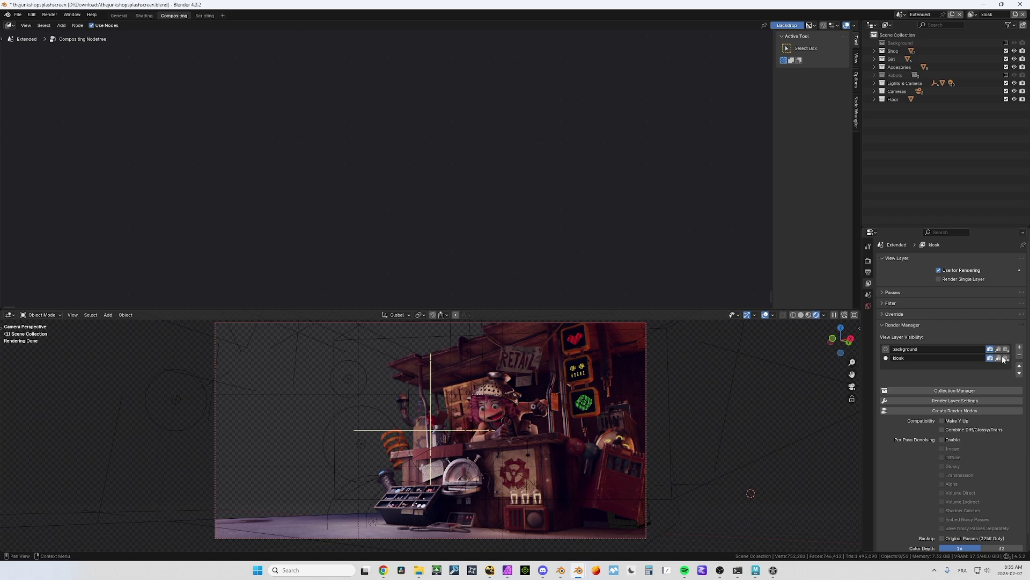
# Step: Add a new view layer to the visibility list and name it 'Robot'
pyautogui.click(1019, 349)
pyautogui.doubleClick(906, 369)
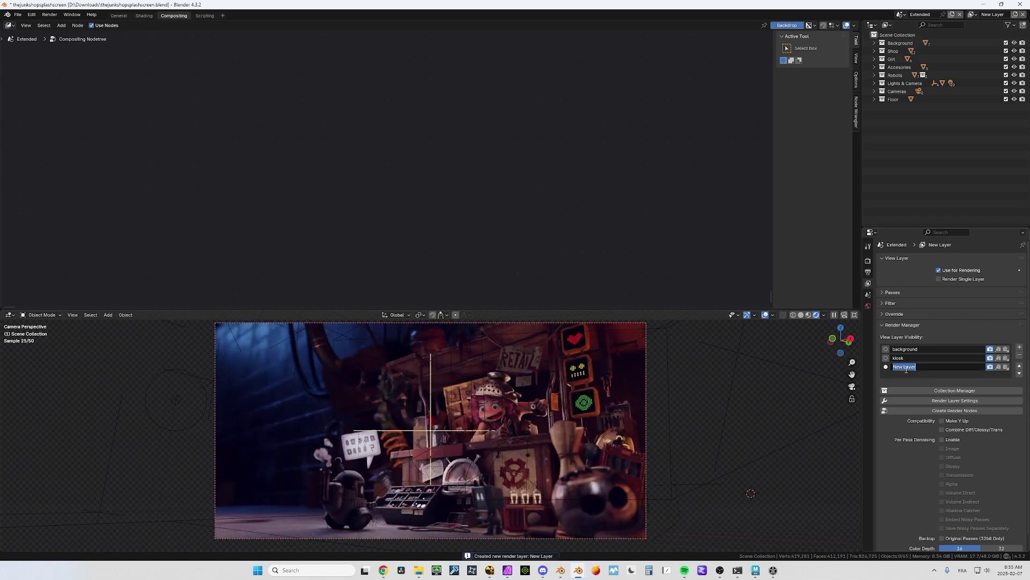
pyautogui.write('Robot')
pyautogui.press('Return')
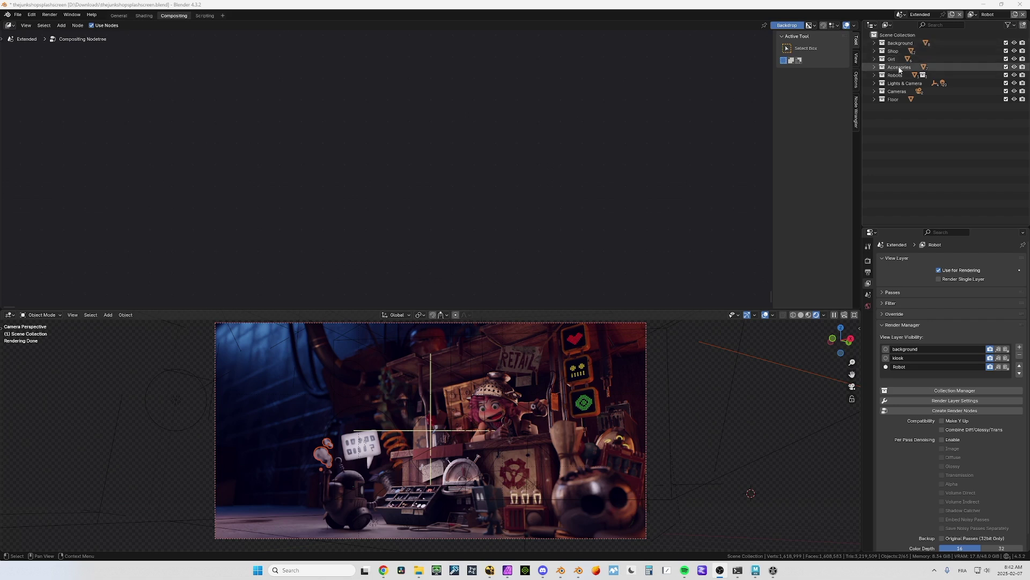
# Step: In Collection Manager, remove Background, Shop, Girl and Accessories from Robot and include Robots
pyautogui.click(915, 392)
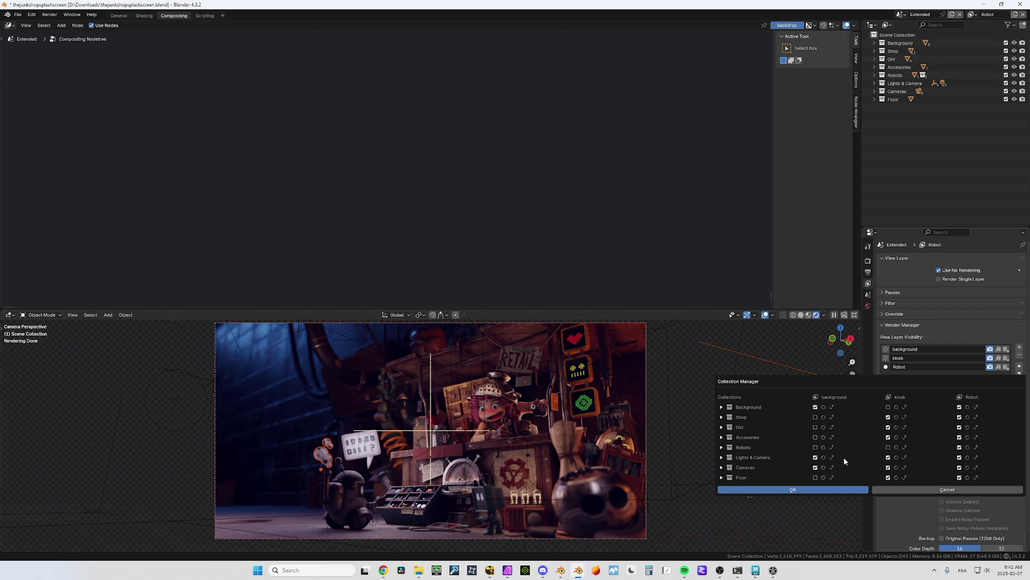
pyautogui.click(960, 407)
pyautogui.click(960, 417)
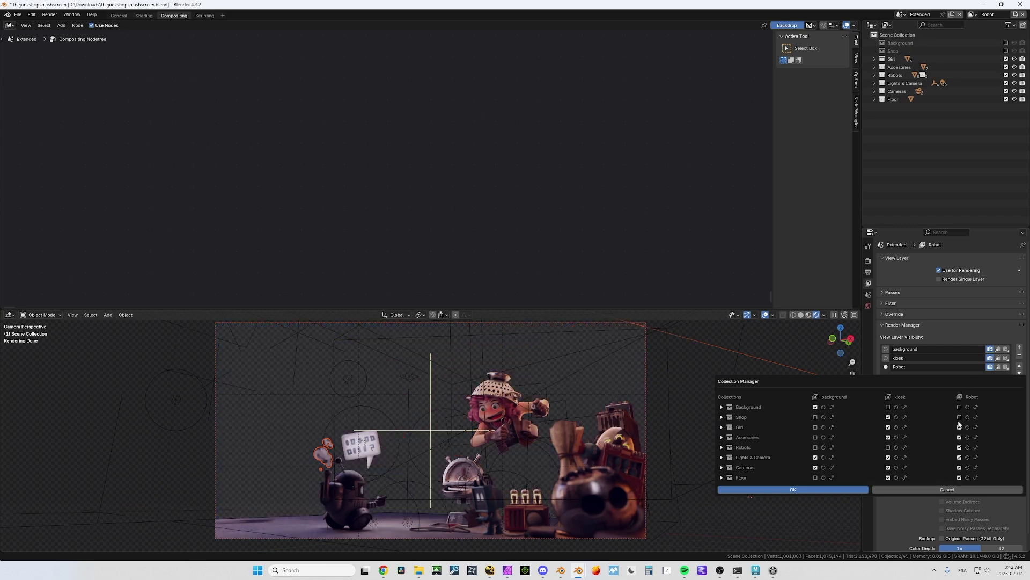
pyautogui.click(960, 427)
pyautogui.click(960, 436)
pyautogui.click(960, 447)
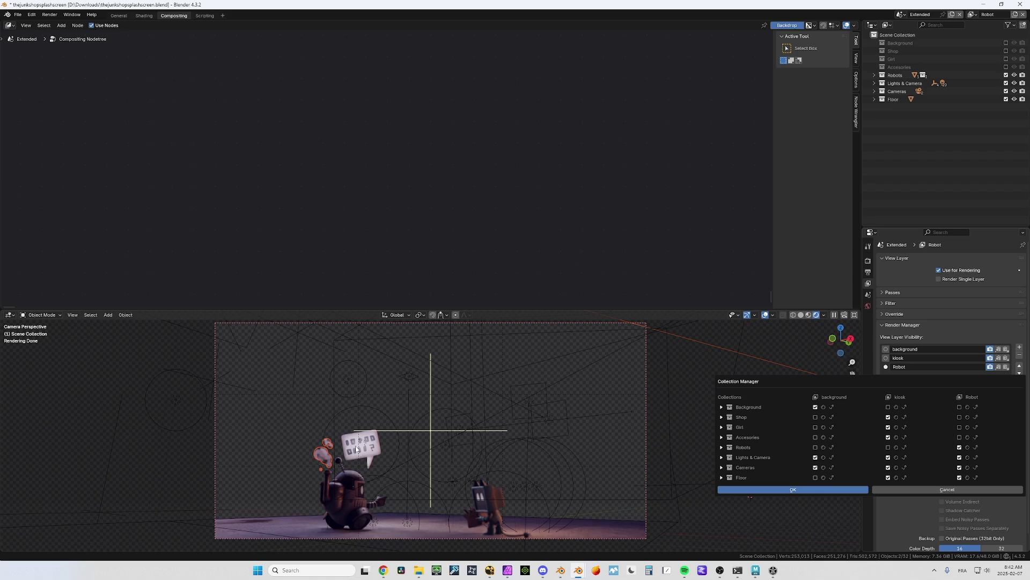
# Step: Remove the dialogue, smoke and MrCatPC collections from the Robot layer and confirm with OK
pyautogui.click(721, 448)
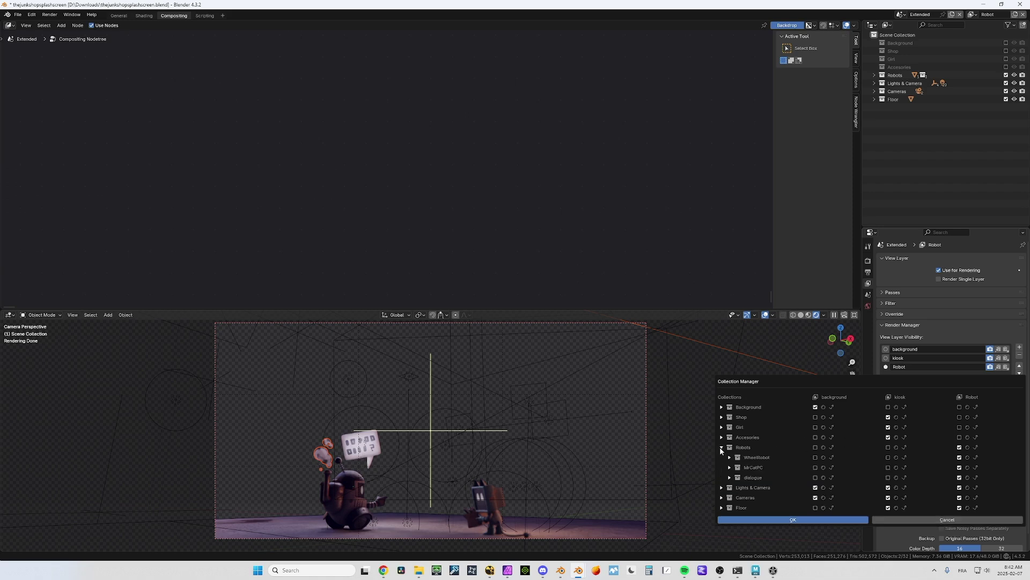
pyautogui.click(959, 477)
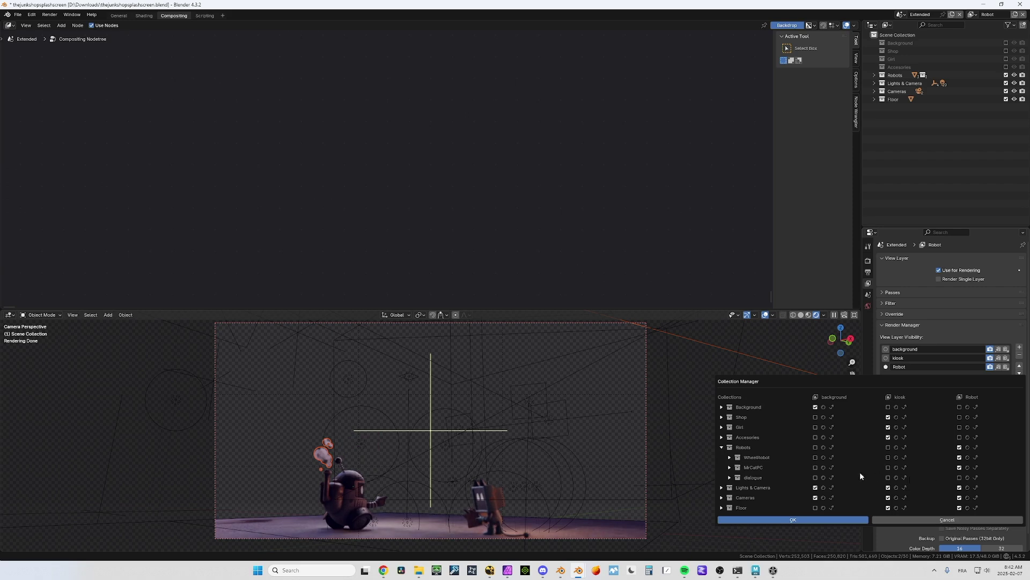
pyautogui.click(730, 457)
pyautogui.click(960, 468)
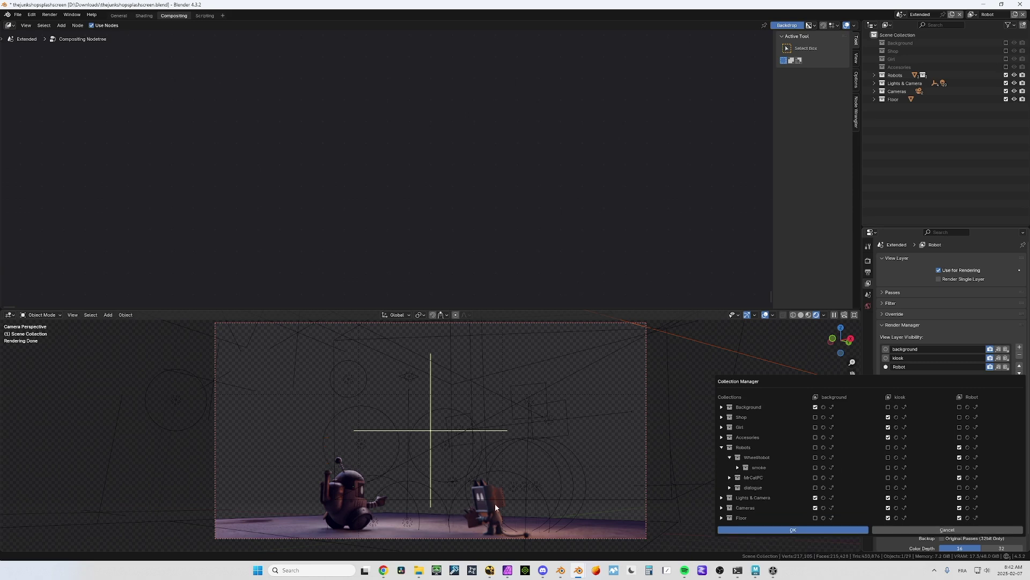
pyautogui.click(960, 478)
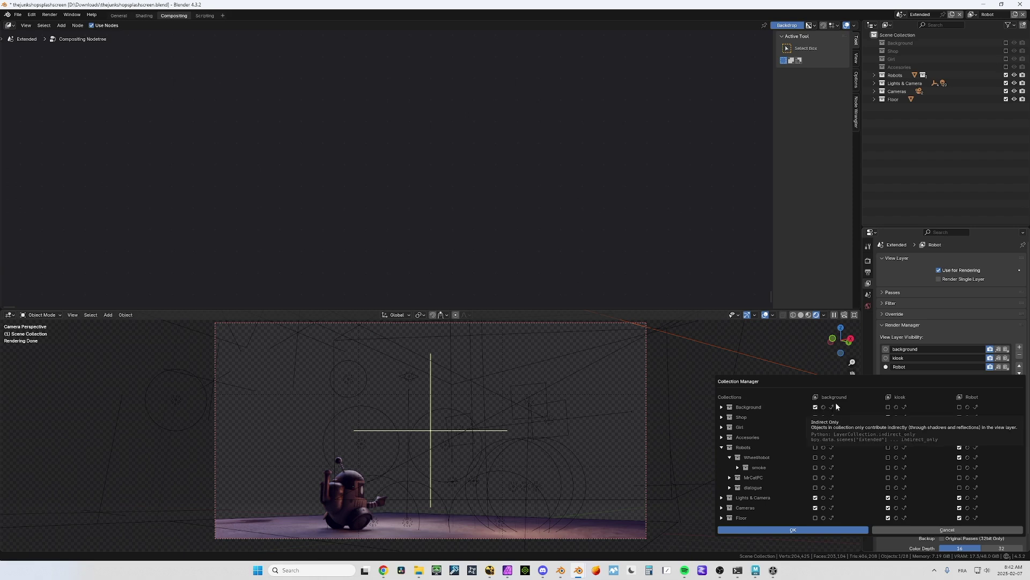
pyautogui.click(762, 529)
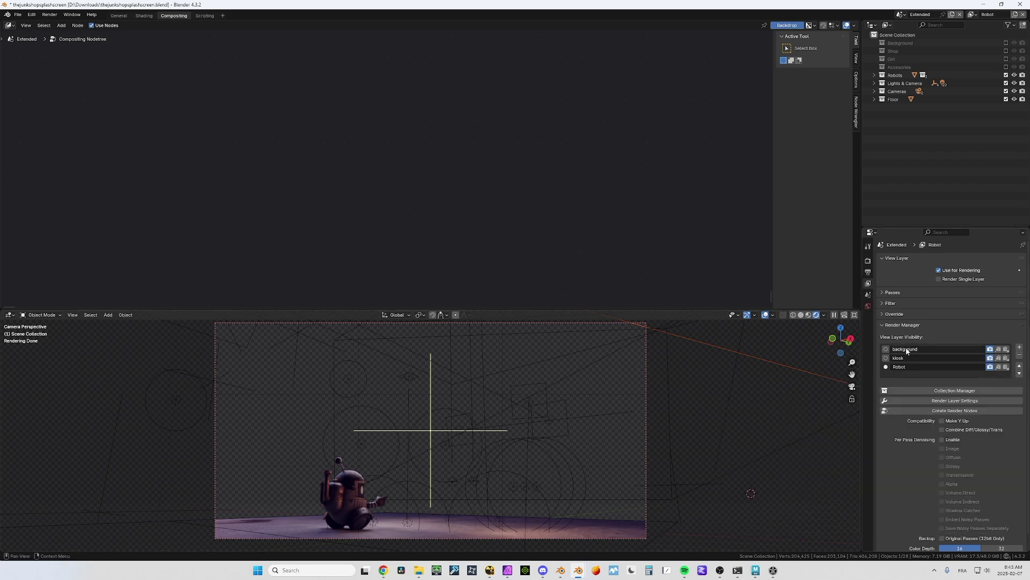
# Step: In Render Layer Settings, enable Normal, Position and UV for background and Vector for Robot
pyautogui.click(882, 293)
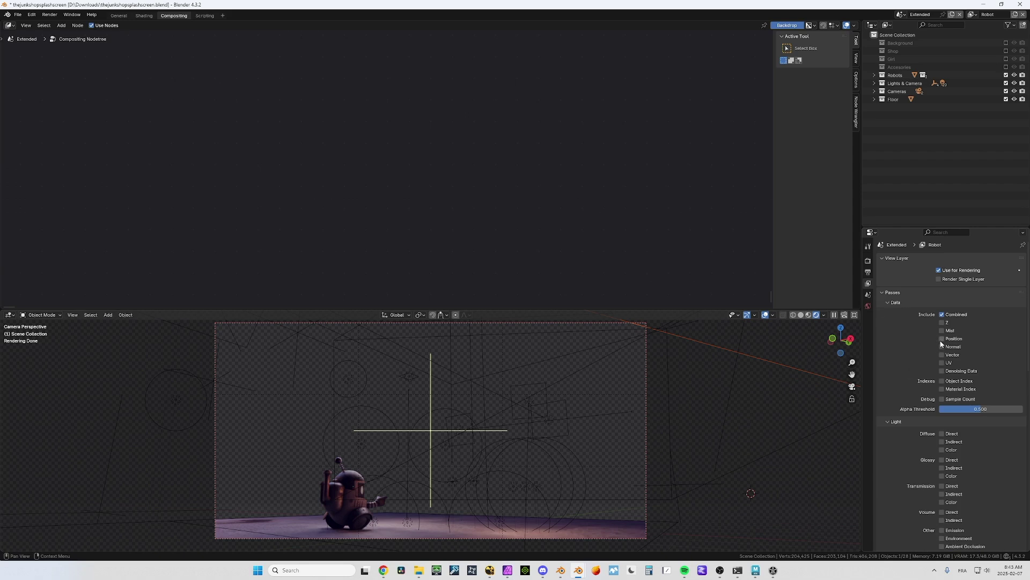
pyautogui.click(882, 293)
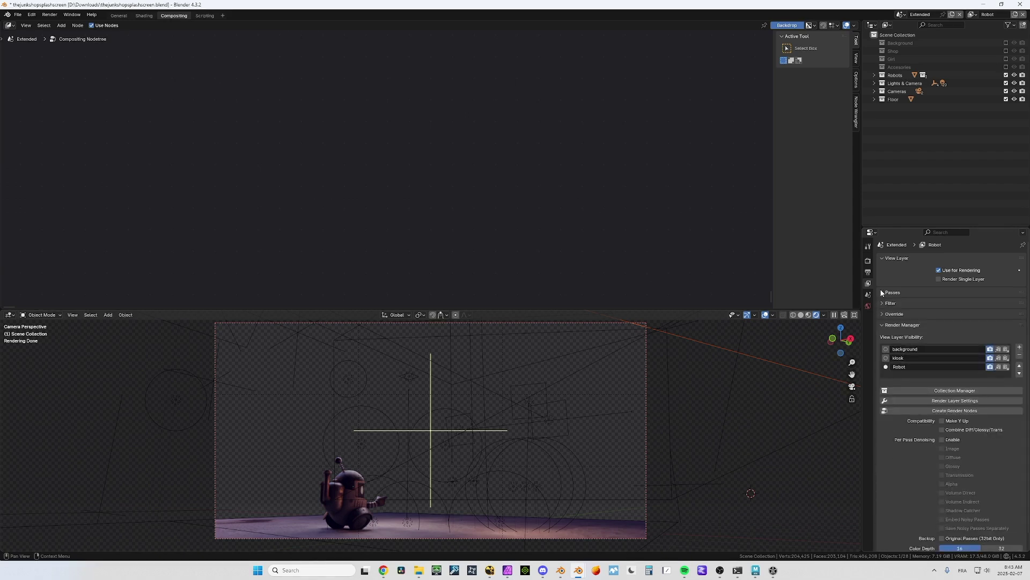
pyautogui.click(918, 401)
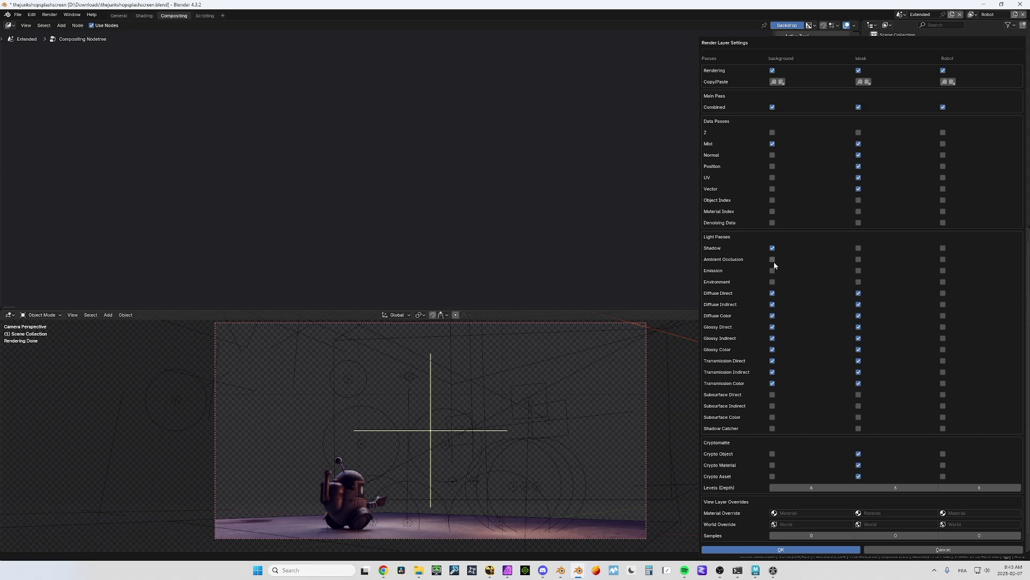
pyautogui.moveTo(771, 155); pyautogui.dragTo(772, 181)
pyautogui.click(943, 189)
# Step: Turn off kiosk's diffuse, glossy and transmission passes, then paste background's pass settings onto kiosk
pyautogui.moveTo(859, 293); pyautogui.dragTo(859, 383)
pyautogui.click(858, 406)
pyautogui.click(774, 82)
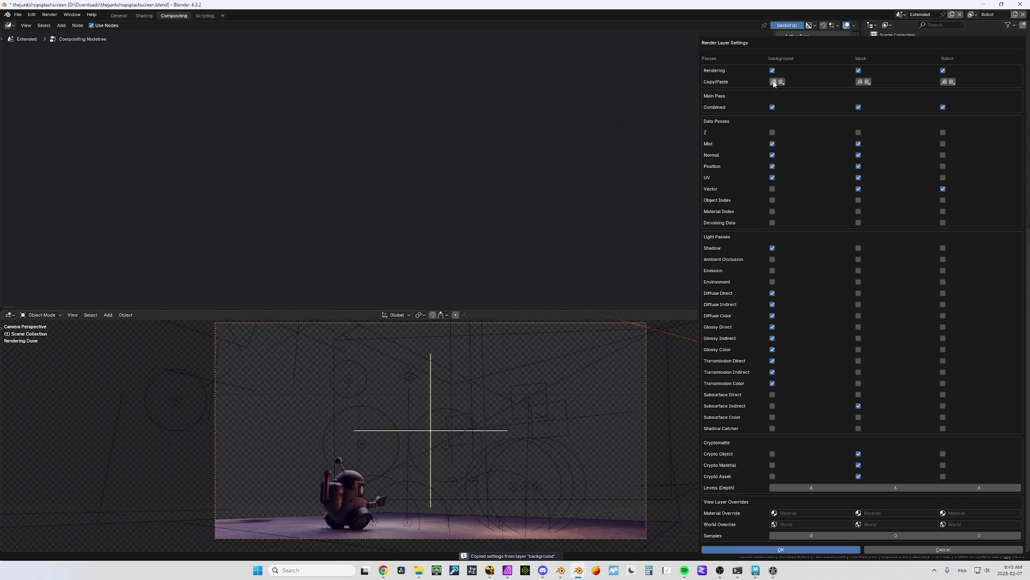
pyautogui.click(868, 82)
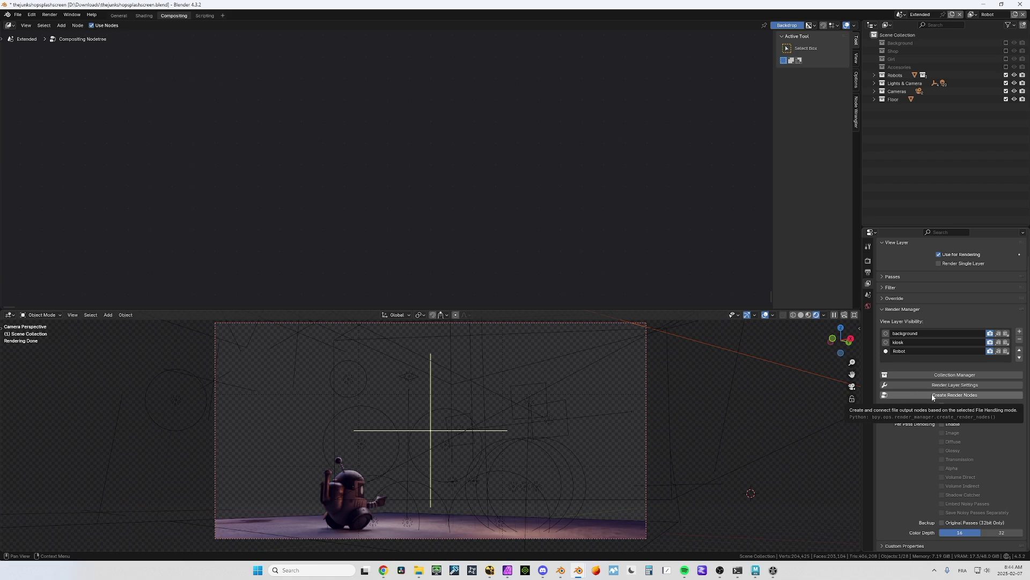
# Step: Generate compositor file-output nodes for all view layers with Create Render Nodes
pyautogui.click(932, 397)
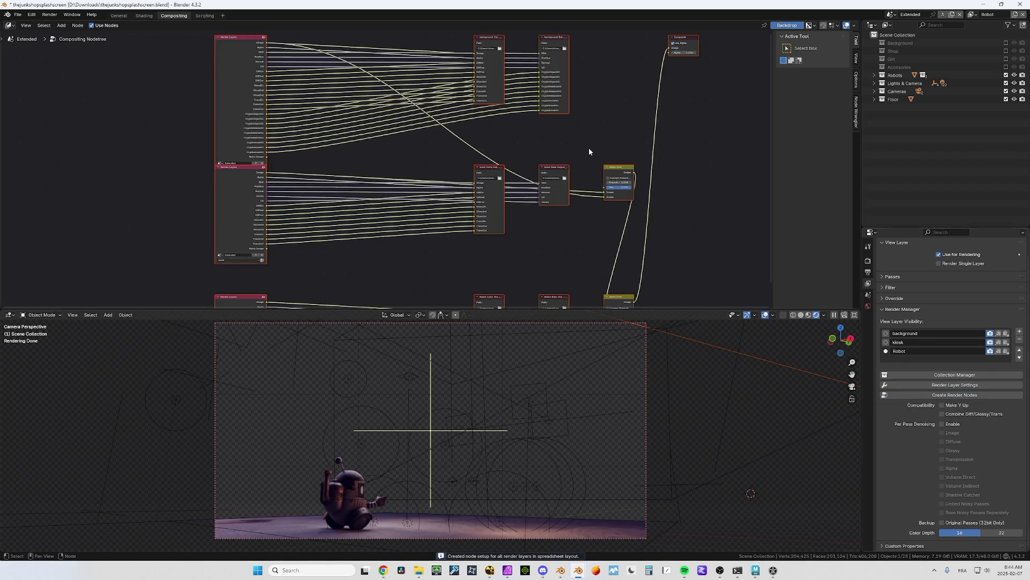
pyautogui.scroll(-2, 253, 126)
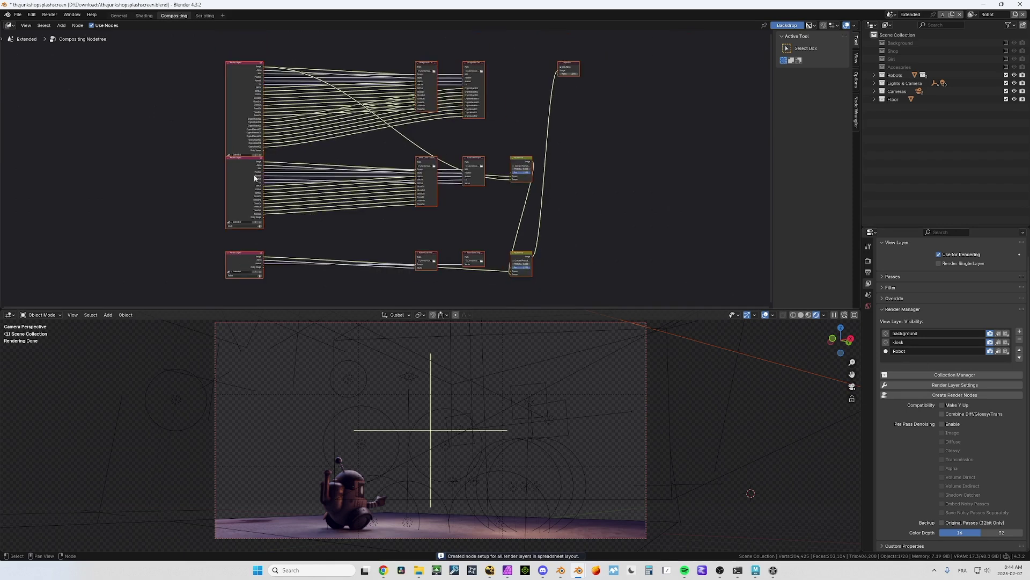
pyautogui.scroll(2, 328, 118)
pyautogui.scroll(5, 468, 101)
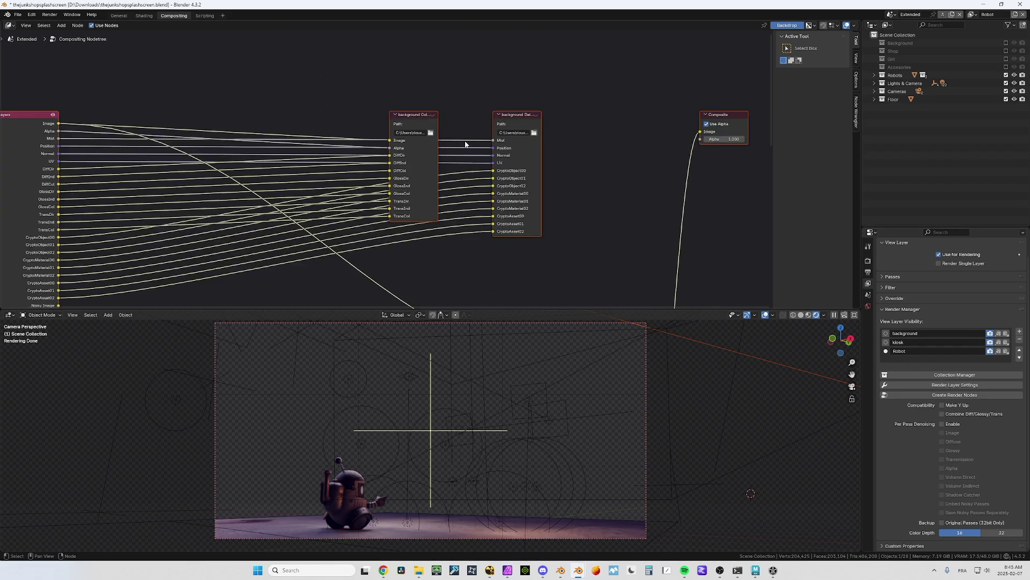
# Step: Widen the background Color Output node and move the lower Render Layers node down
pyautogui.moveTo(363, 97); pyautogui.dragTo(317, 84)
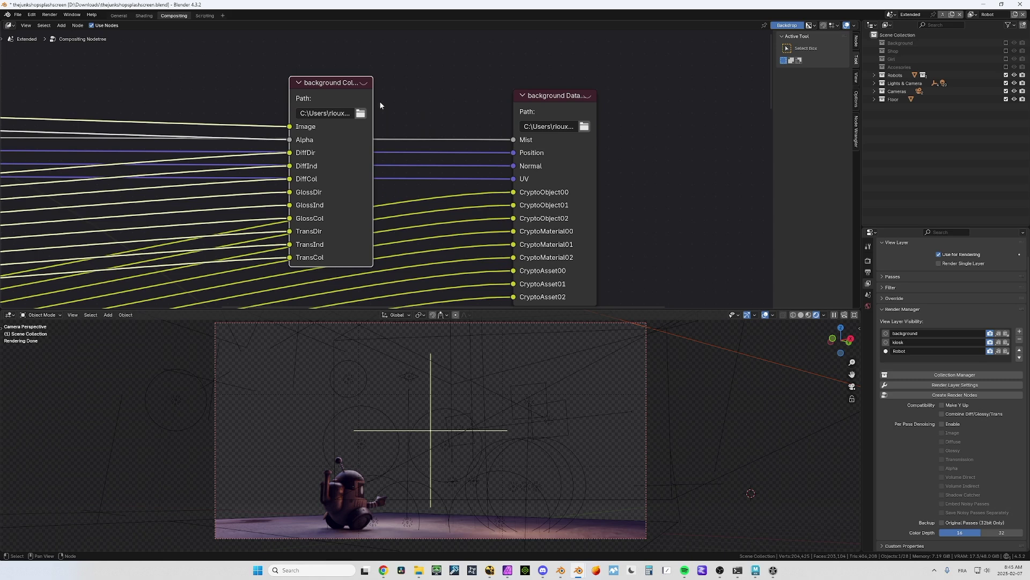
pyautogui.moveTo(372, 101); pyautogui.dragTo(507, 100)
pyautogui.moveTo(207, 112); pyautogui.dragTo(601, 112, button='middle')
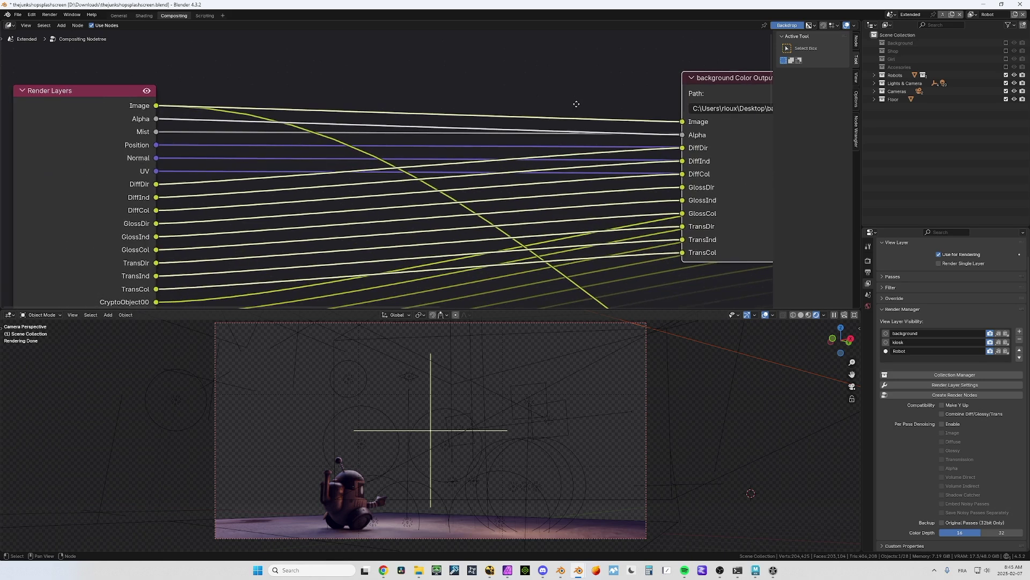
pyautogui.moveTo(142, 144); pyautogui.dragTo(119, 151, button='middle')
pyautogui.scroll(-5, 119, 151)
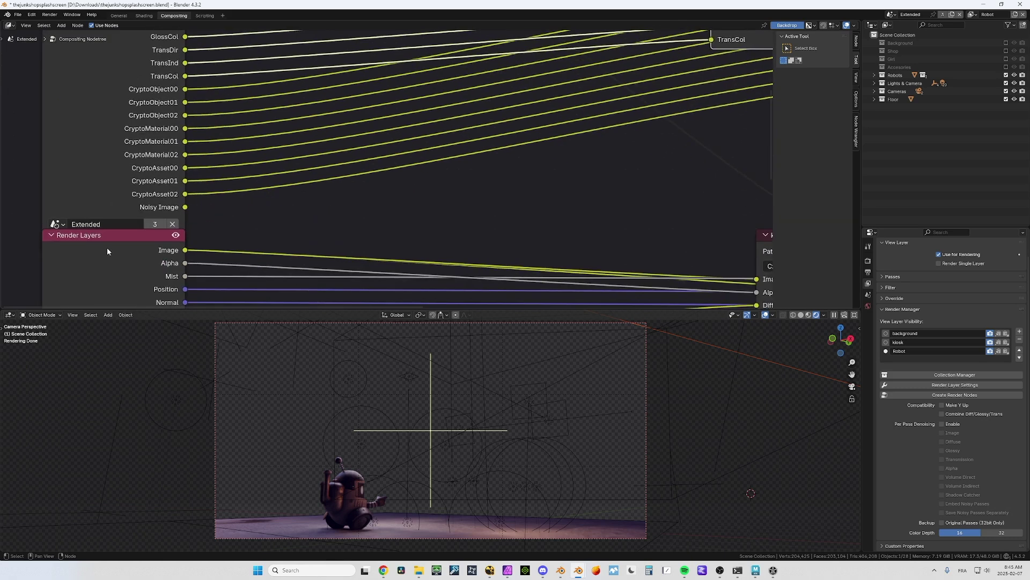
pyautogui.scroll(-1, 97, 226)
pyautogui.click(94, 209)
pyautogui.moveTo(94, 209); pyautogui.dragTo(95, 289)
# Step: Widen the background Data Output node and space the two background output nodes apart
pyautogui.moveTo(647, 43); pyautogui.dragTo(410, 106, button='middle')
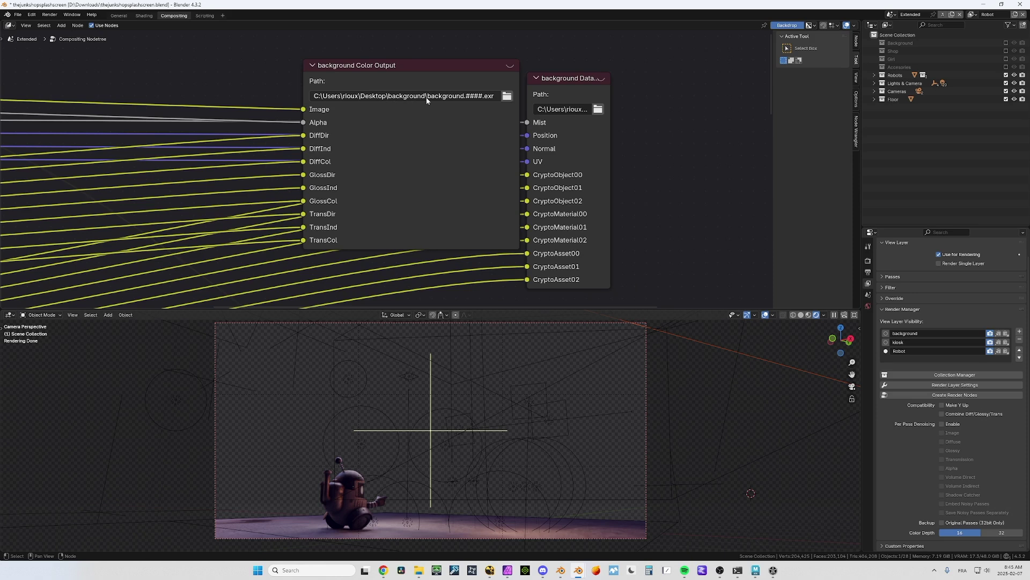
pyautogui.moveTo(611, 137); pyautogui.dragTo(763, 137)
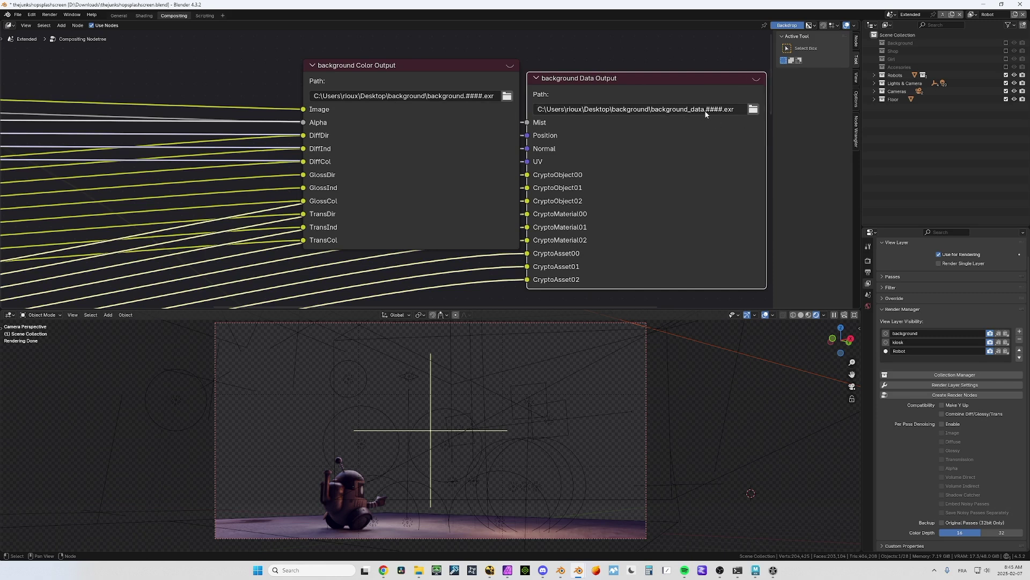
pyautogui.scroll(-1, 662, 130)
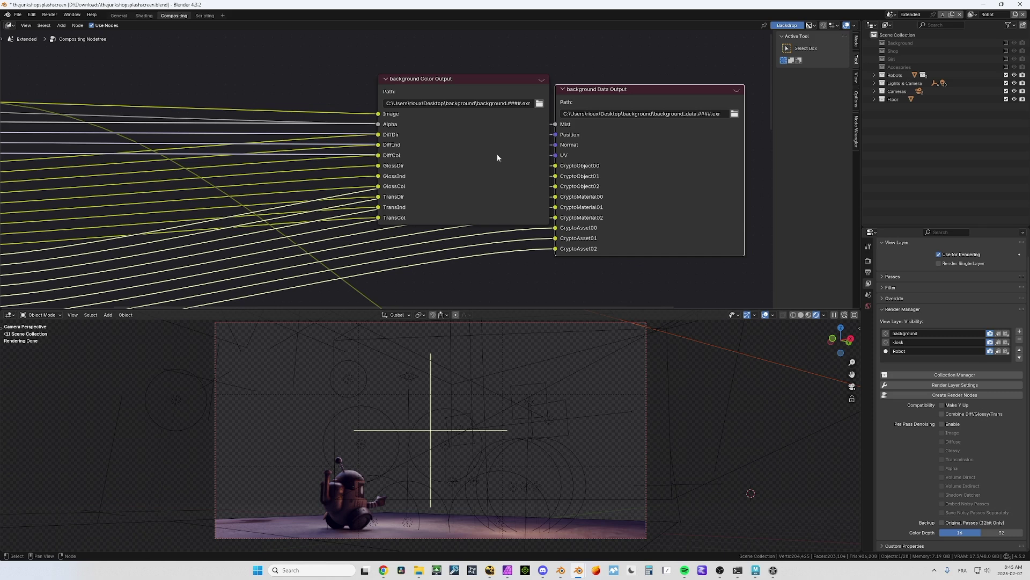
pyautogui.moveTo(477, 80); pyautogui.dragTo(459, 89)
pyautogui.moveTo(606, 92); pyautogui.dragTo(610, 92)
pyautogui.moveTo(413, 78); pyautogui.dragTo(418, 73)
# Step: Keep the output colour depth at 16 and move the Composite node down and right
pyautogui.click(1008, 532)
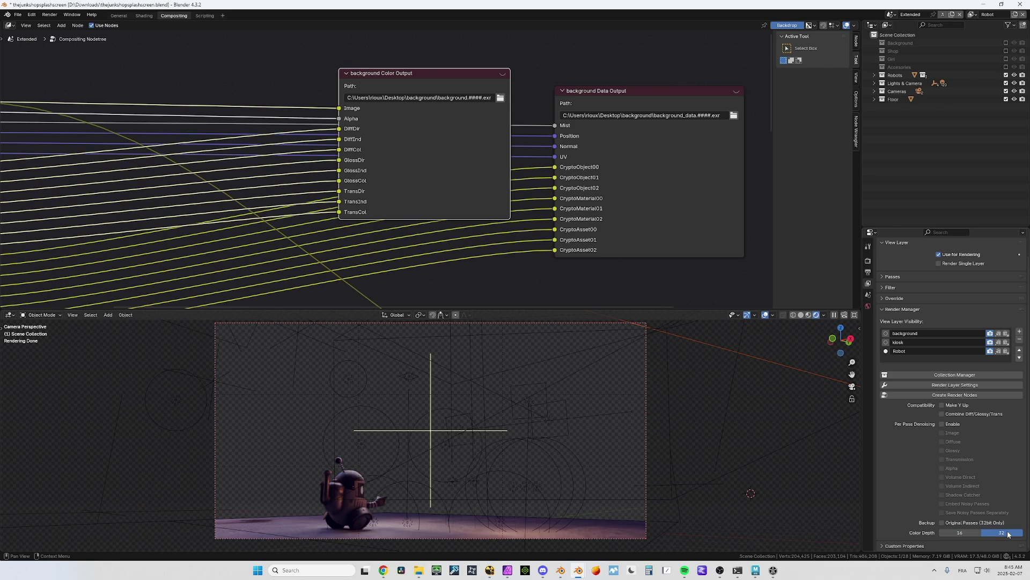
pyautogui.click(965, 533)
pyautogui.scroll(-2, 494, 98)
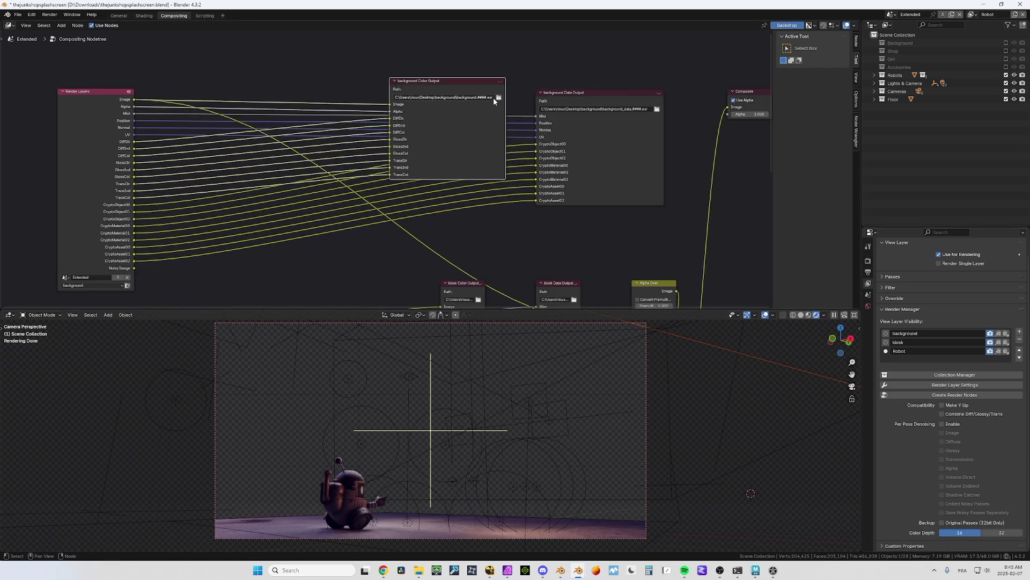
pyautogui.scroll(-3, 494, 98)
pyautogui.keyDown('shift'); pyautogui.scroll(-3, 574, 169); pyautogui.keyUp('shift')
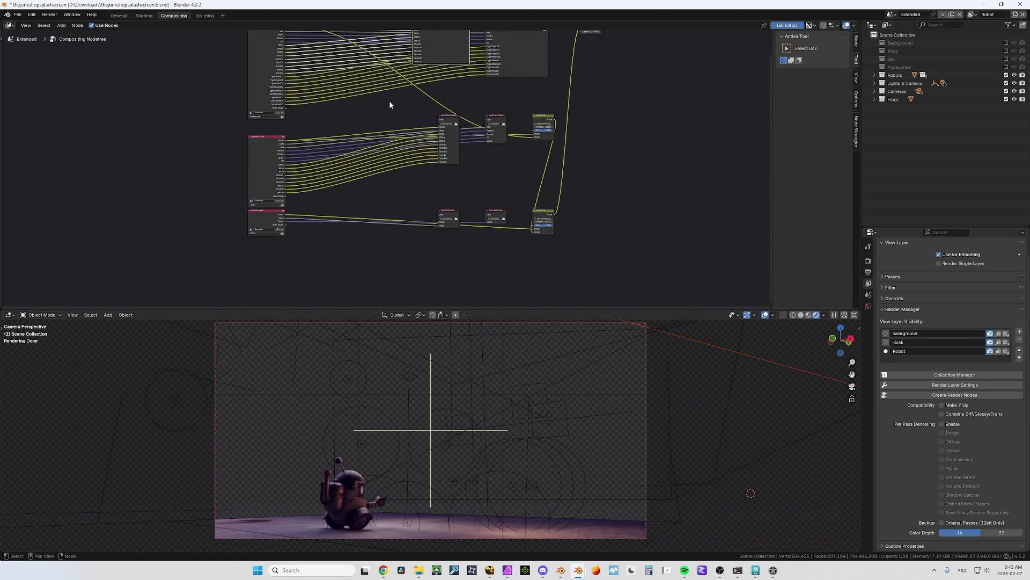
pyautogui.moveTo(394, 102); pyautogui.dragTo(346, 167, button='middle')
pyautogui.scroll(3, 505, 166)
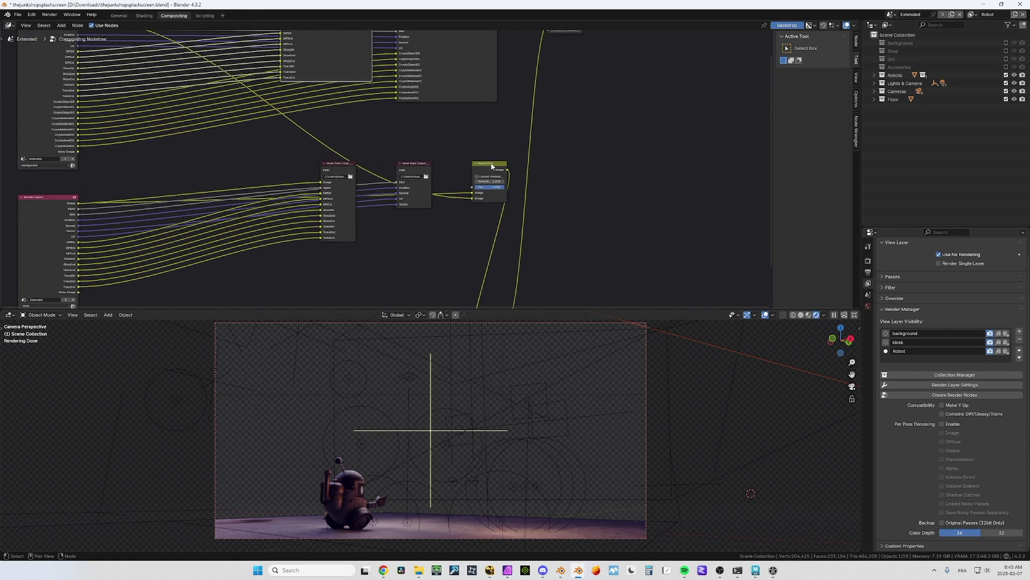
pyautogui.scroll(-3, 558, 198)
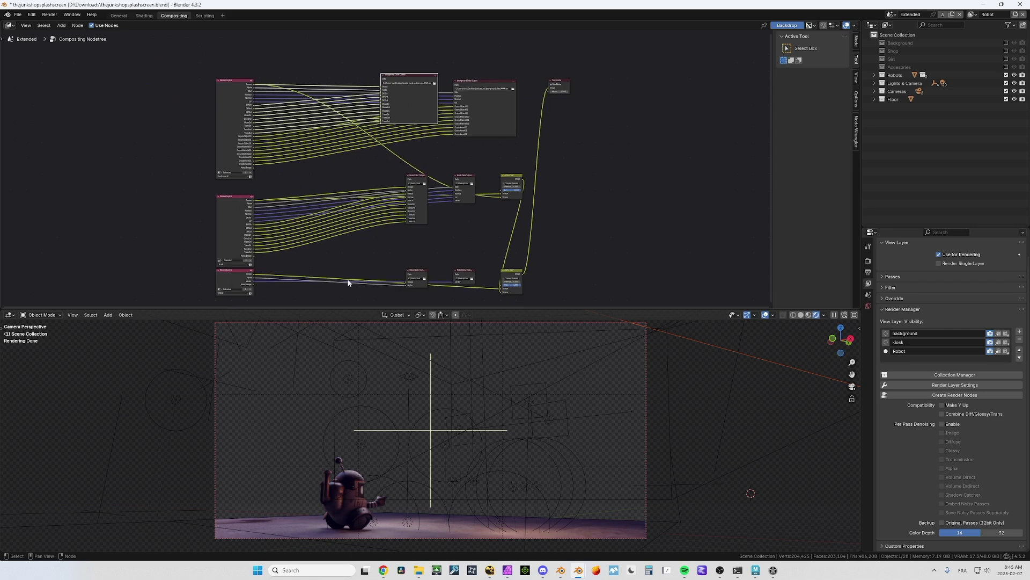
pyautogui.moveTo(554, 89); pyautogui.dragTo(564, 145)
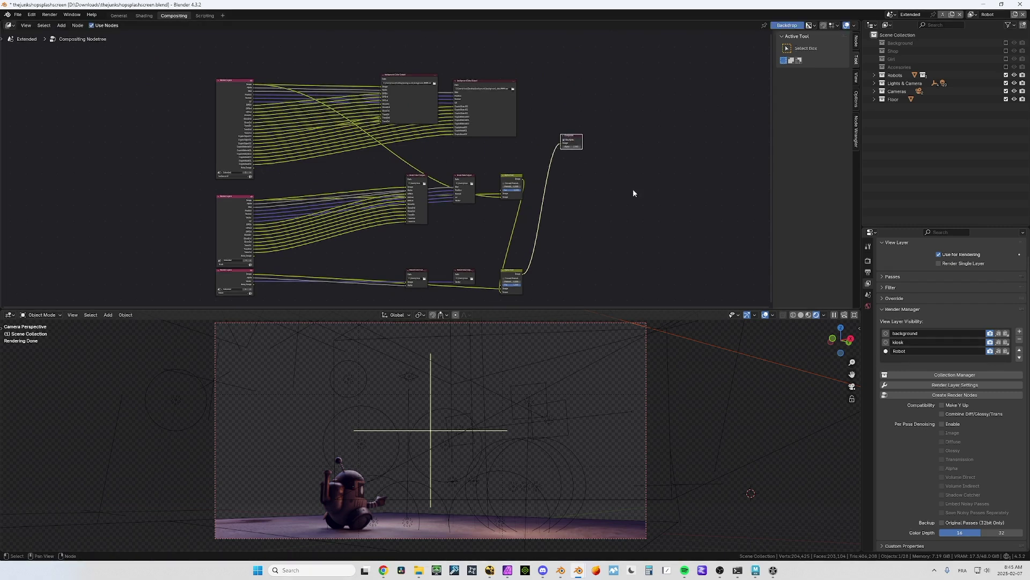
pyautogui.click(868, 272)
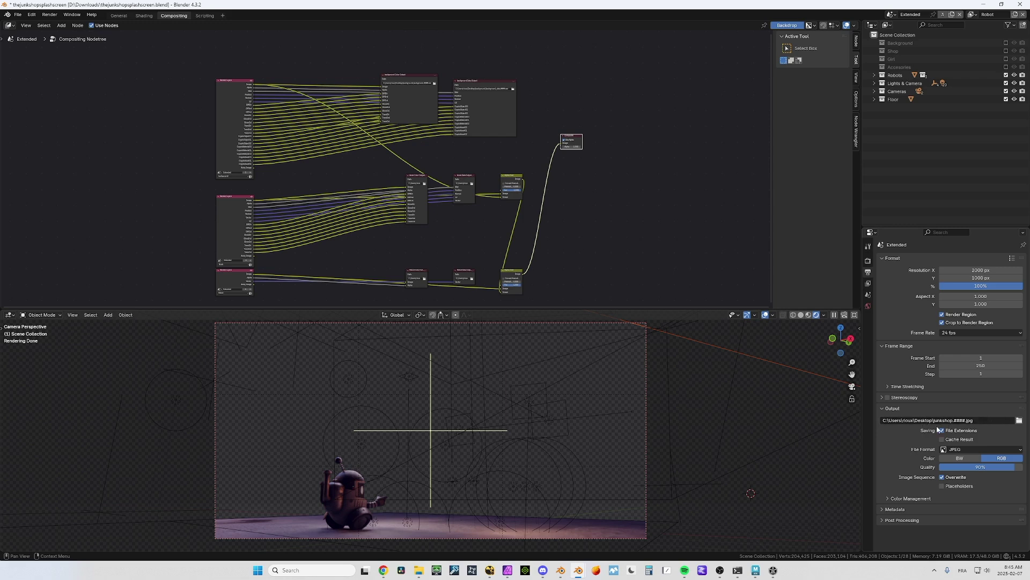
# Step: Back in View Layer properties, try moving the Robot layer down the view-layer list
pyautogui.click(868, 284)
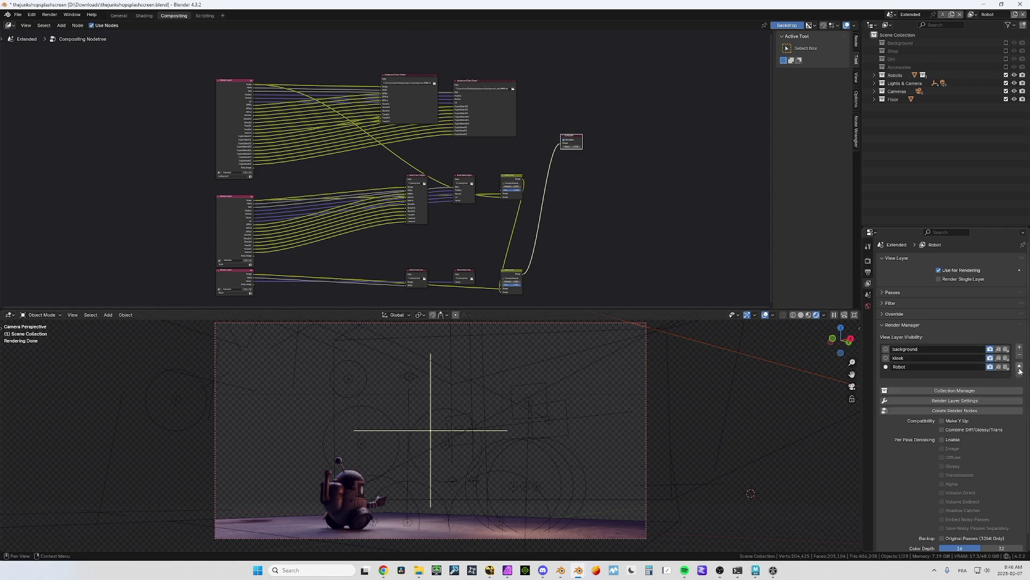
pyautogui.click(1019, 374)
pyautogui.click(1020, 374)
# Step: Tick Vector under the background column in Render Layer Settings and confirm with OK
pyautogui.scroll(4, 406, 128)
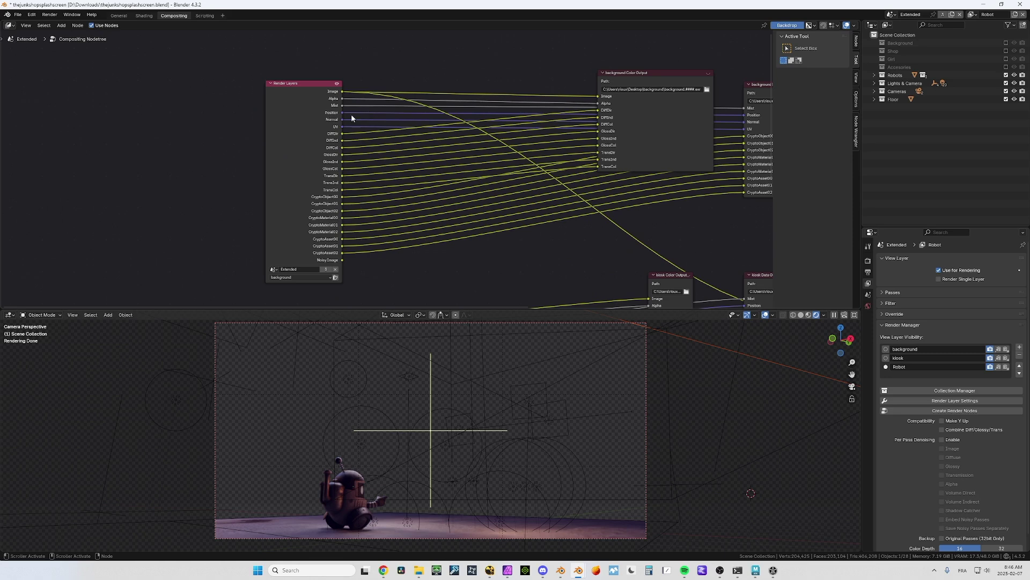
pyautogui.click(893, 401)
pyautogui.click(772, 189)
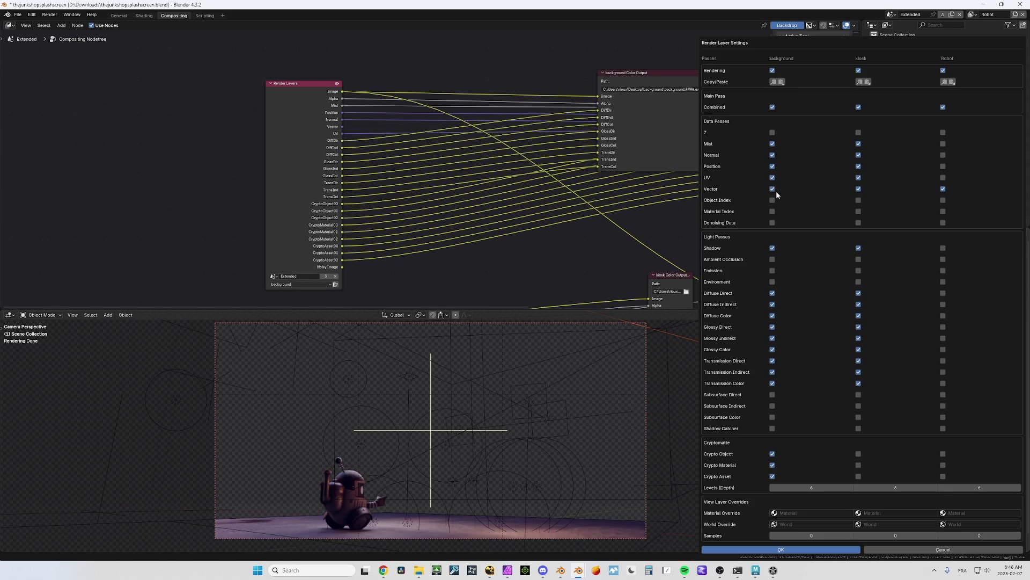
pyautogui.click(827, 549)
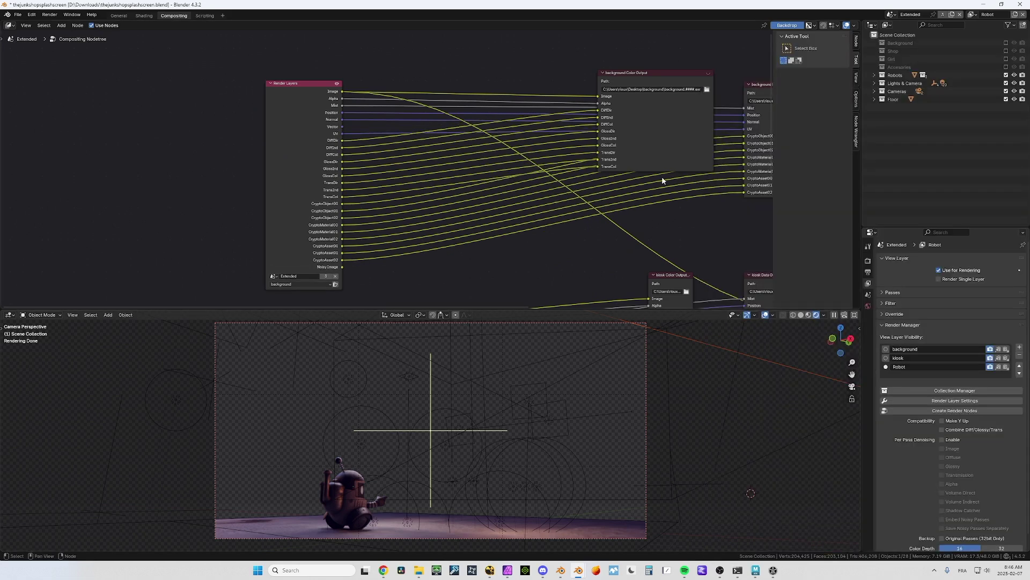
# Step: Rebuild the render output nodes with Y-up conversion enabled
pyautogui.click(937, 411)
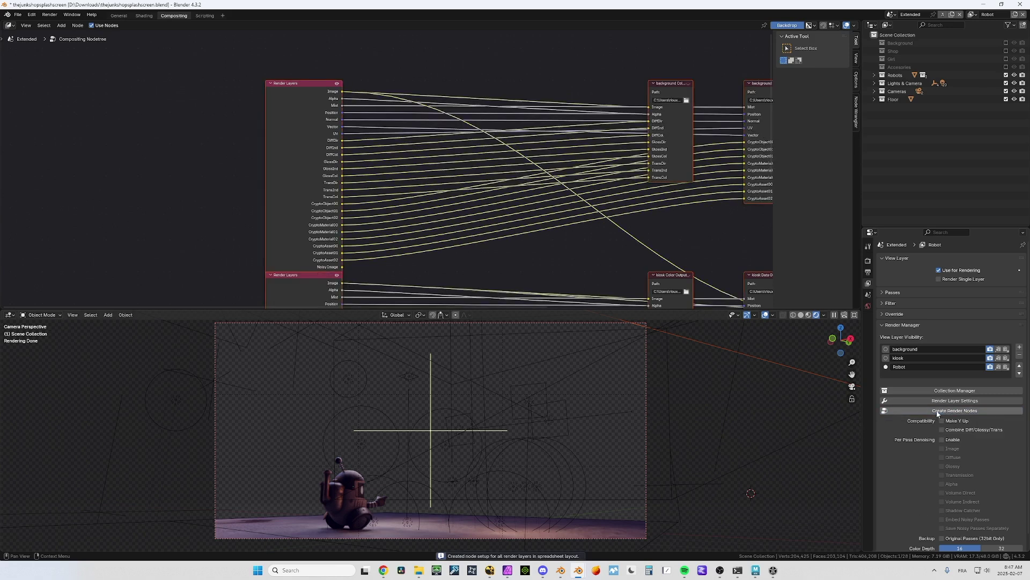
pyautogui.press('Home')
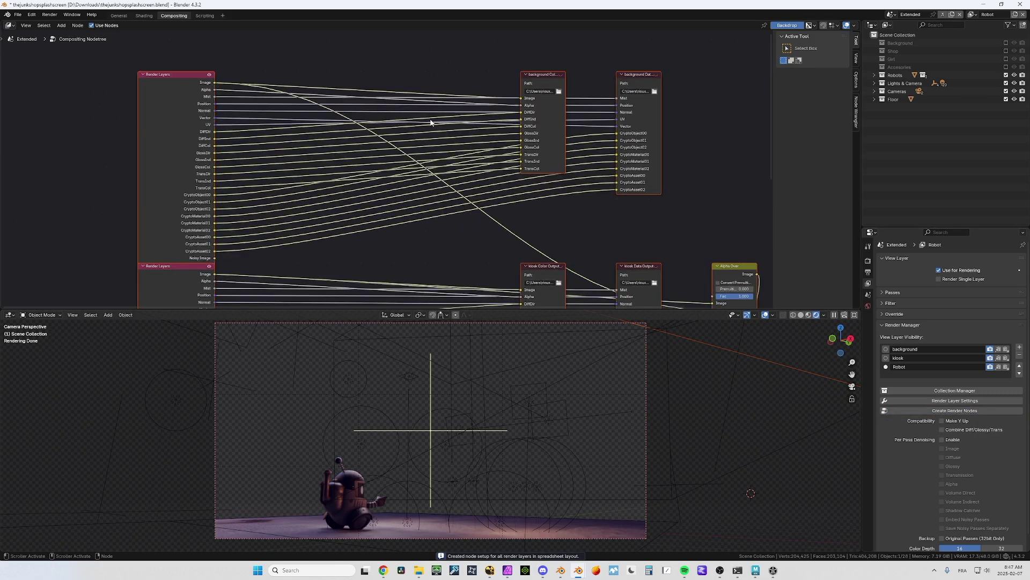
pyautogui.click(942, 421)
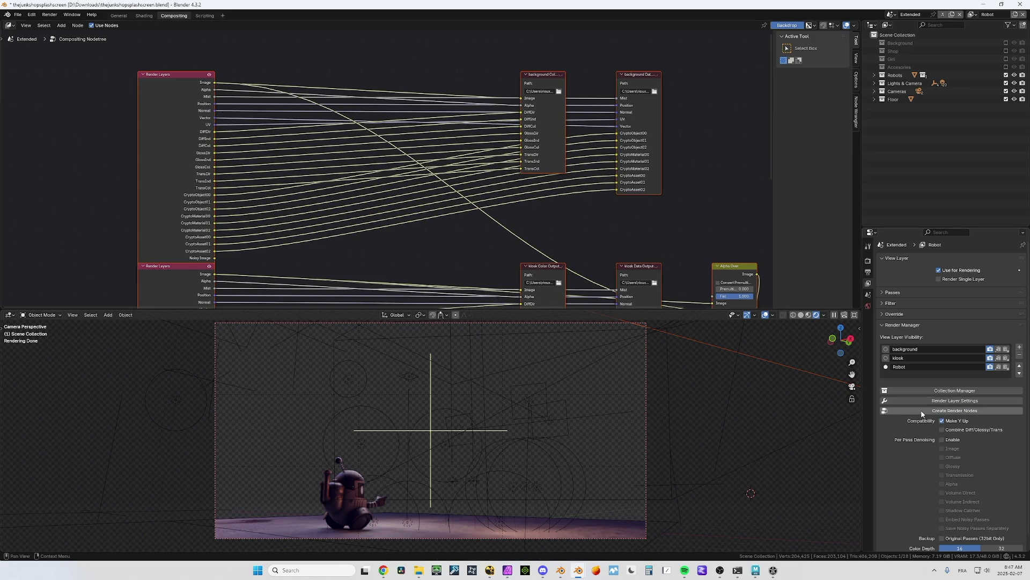
pyautogui.click(921, 411)
# Step: Move and expand the Y-Up Position node, checking its inner Separate/Multiply/Combine XYZ group
pyautogui.scroll(4, 427, 170)
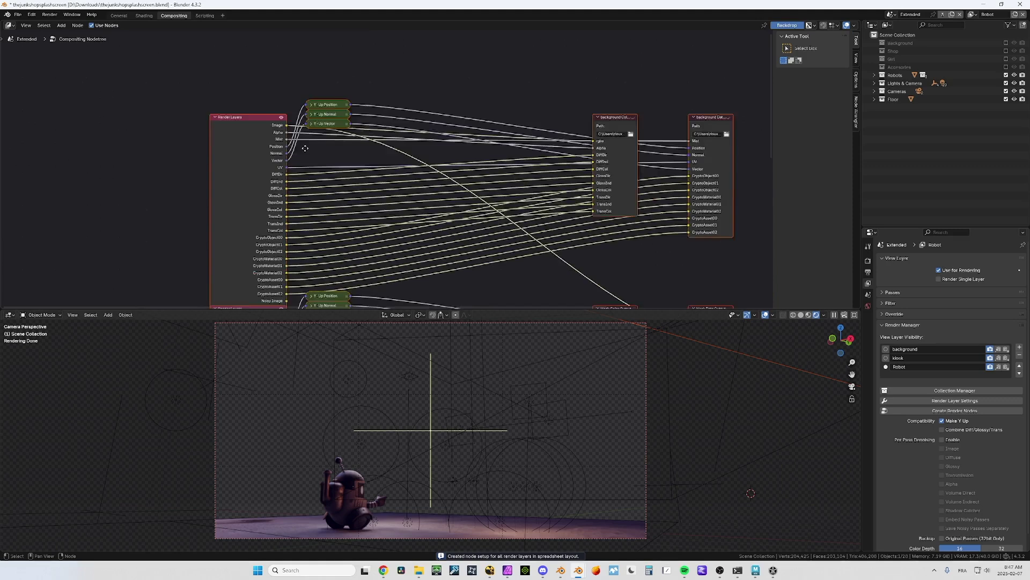
pyautogui.moveTo(426, 169); pyautogui.dragTo(428, 206, button='middle')
pyautogui.click(425, 172)
pyautogui.moveTo(425, 172); pyautogui.dragTo(426, 77)
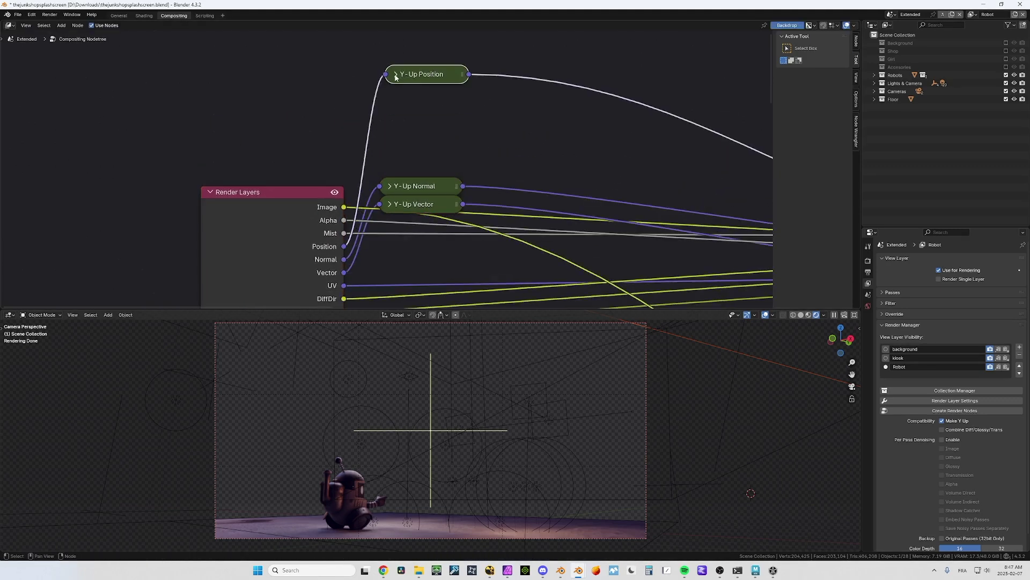
pyautogui.click(394, 77)
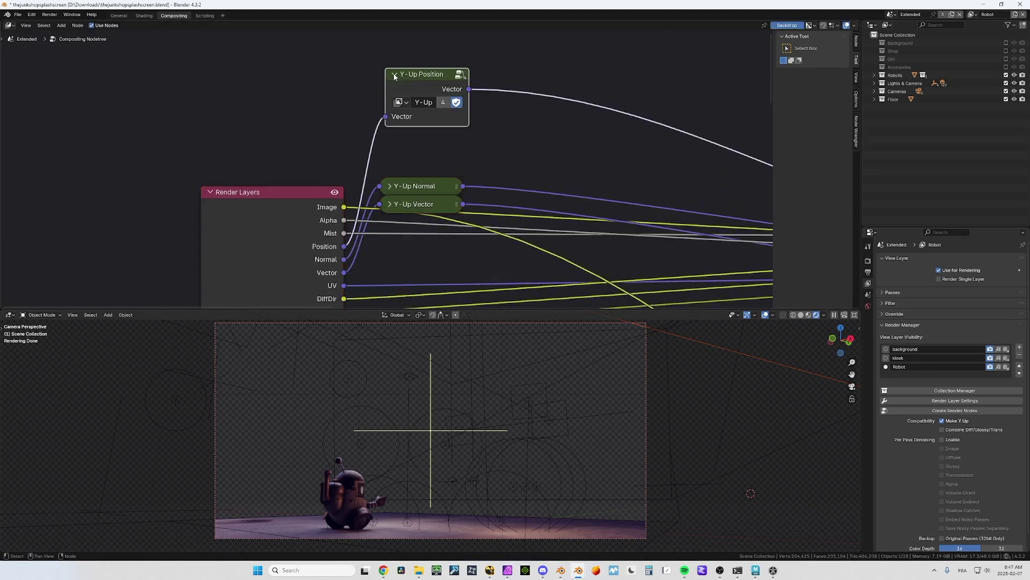
pyautogui.click(459, 77)
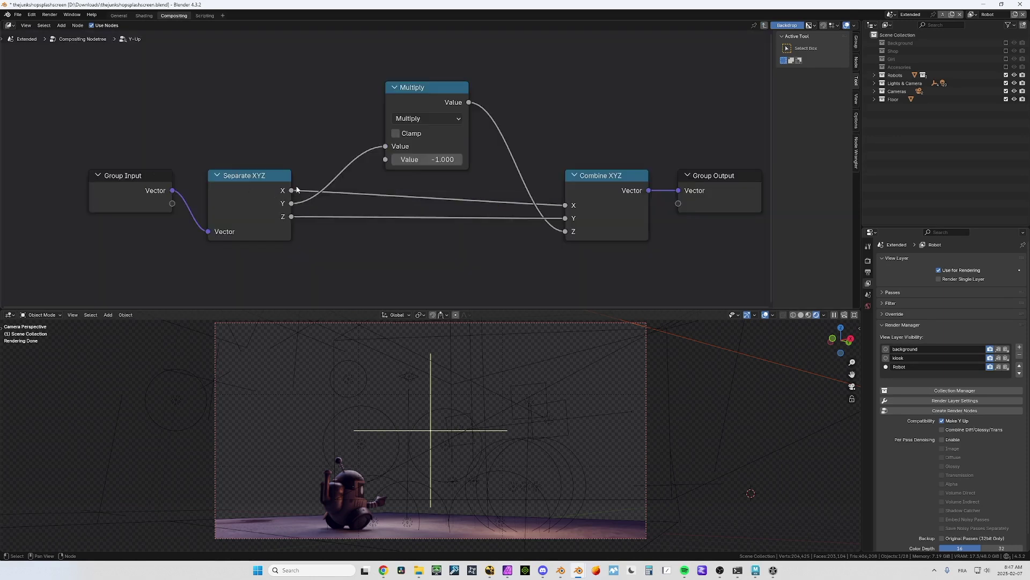
pyautogui.moveTo(416, 91); pyautogui.dragTo(417, 85)
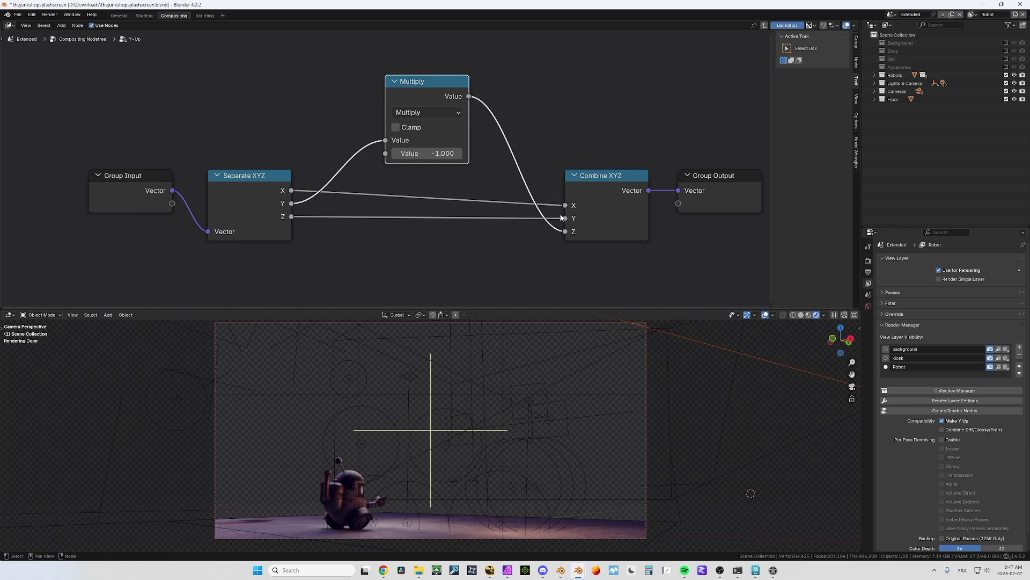
pyautogui.click(764, 26)
# Step: Move the Y-Up Normal node higher and select the Y-Up Vector node
pyautogui.moveTo(416, 186); pyautogui.dragTo(422, 144)
pyautogui.moveTo(504, 183); pyautogui.dragTo(474, 134, button='middle')
pyautogui.click(374, 156)
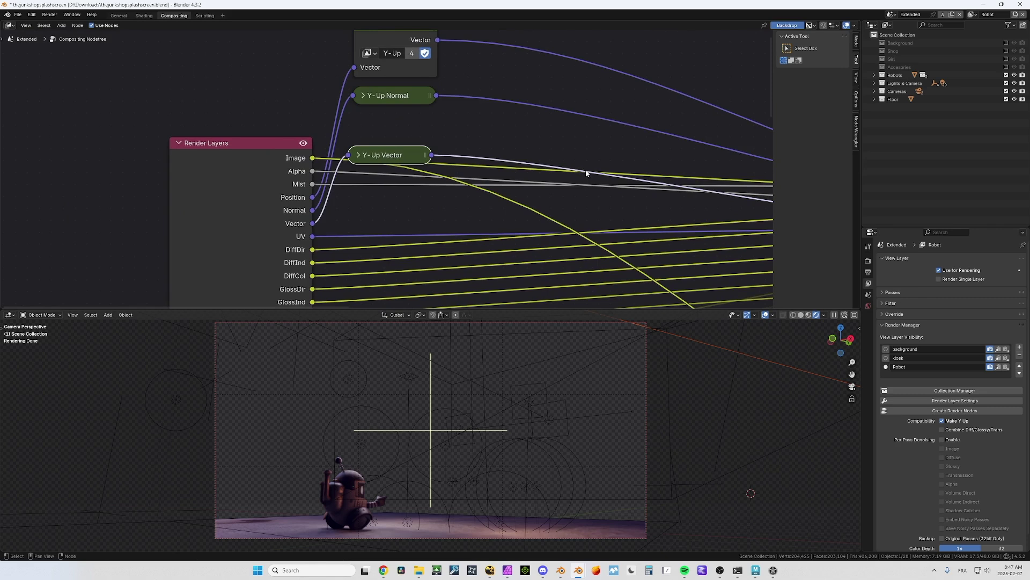
# Step: Enable Combine Diff/Glossy/Trans in the Render Manager panel, alongside Make Y Up
pyautogui.scroll(-3, 586, 173)
pyautogui.moveTo(668, 161); pyautogui.dragTo(451, 155, button='middle')
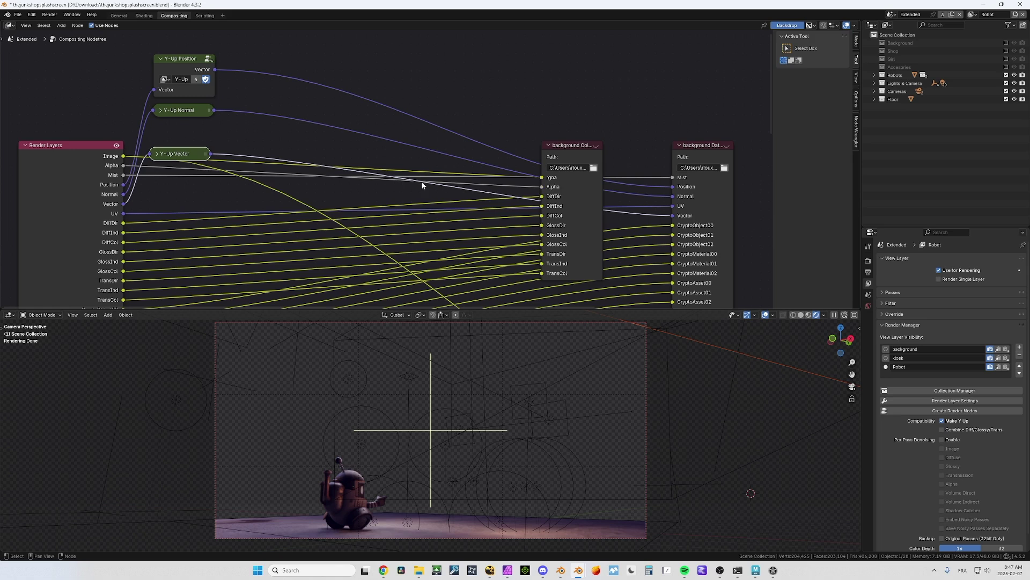
pyautogui.scroll(-3, 424, 184)
pyautogui.scroll(4, 376, 198)
pyautogui.moveTo(380, 189); pyautogui.dragTo(381, 154, button='middle')
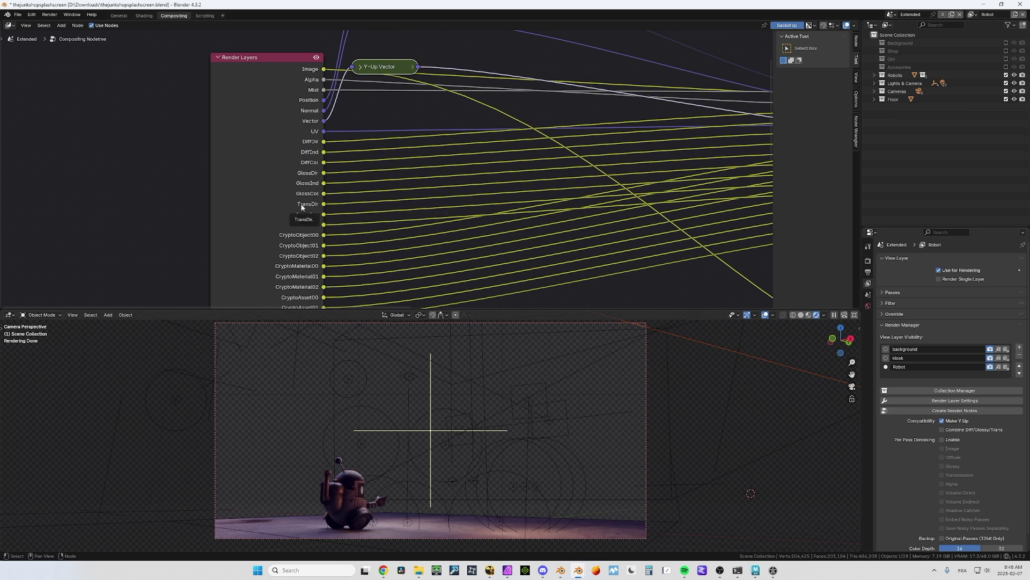
pyautogui.click(943, 430)
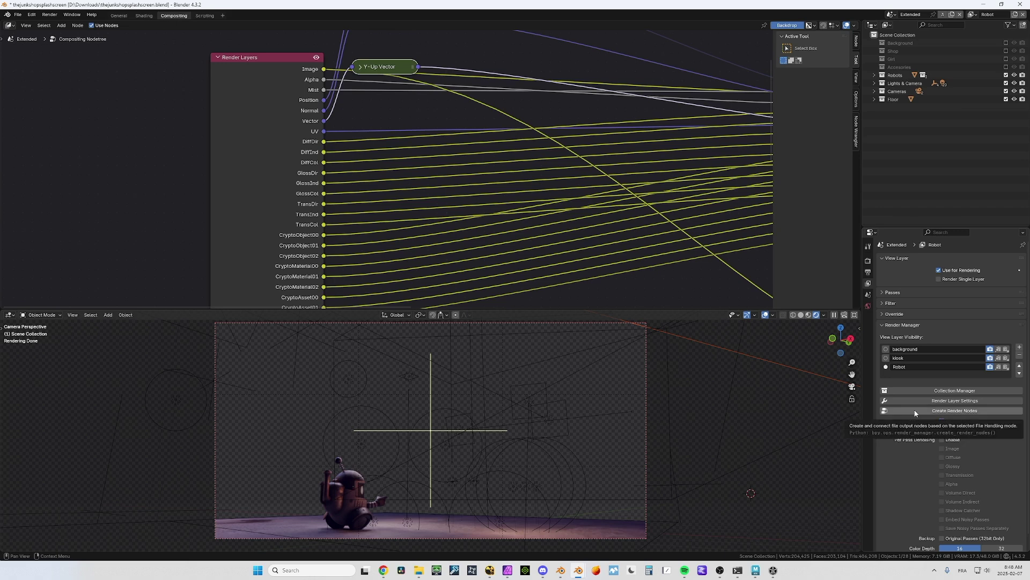
# Step: Regenerate the render nodes for all layers so the combined pass groups feed the background outputs
pyautogui.click(915, 412)
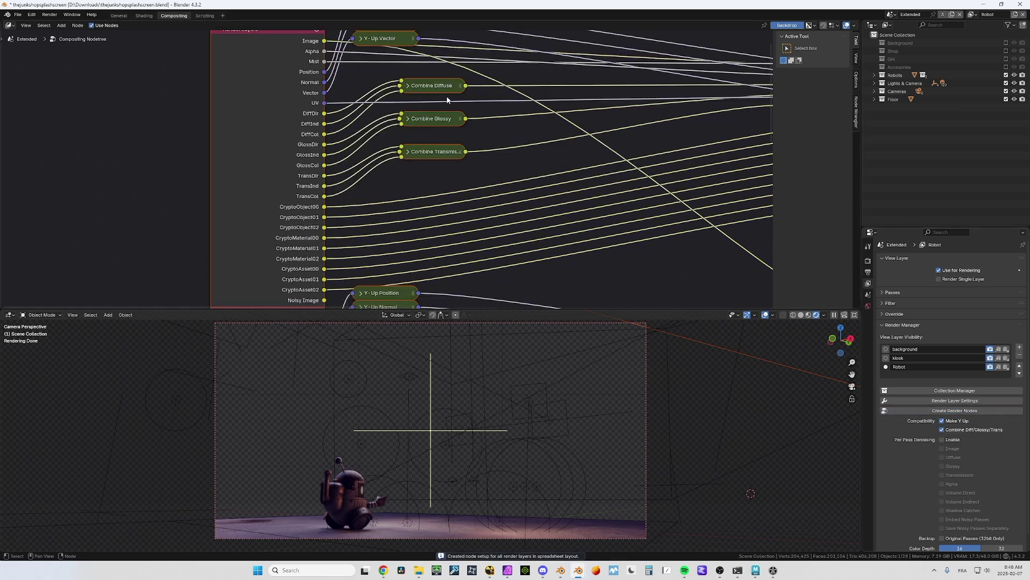
pyautogui.moveTo(427, 167); pyautogui.dragTo(168, 219, button='middle')
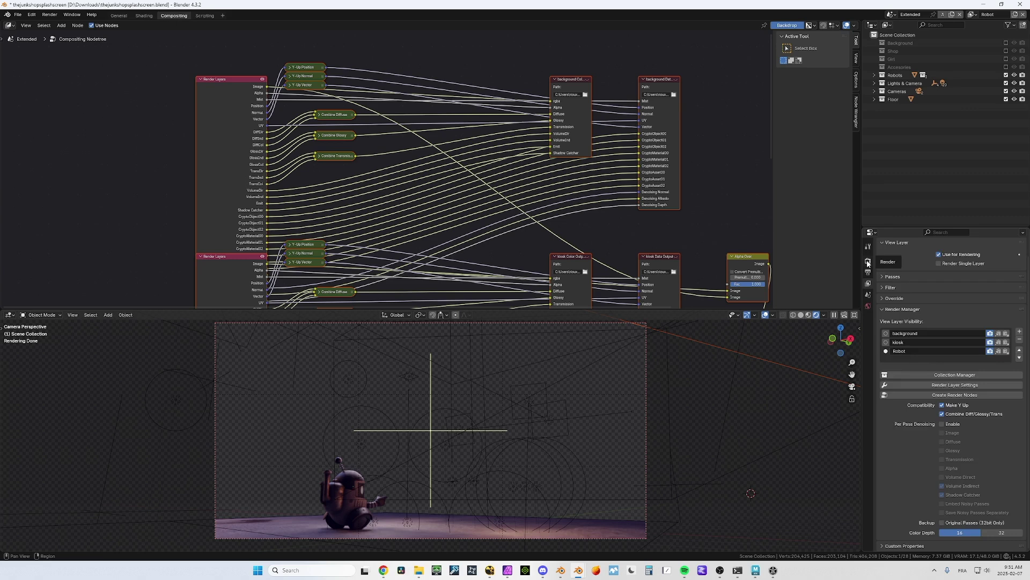
pyautogui.click(869, 261)
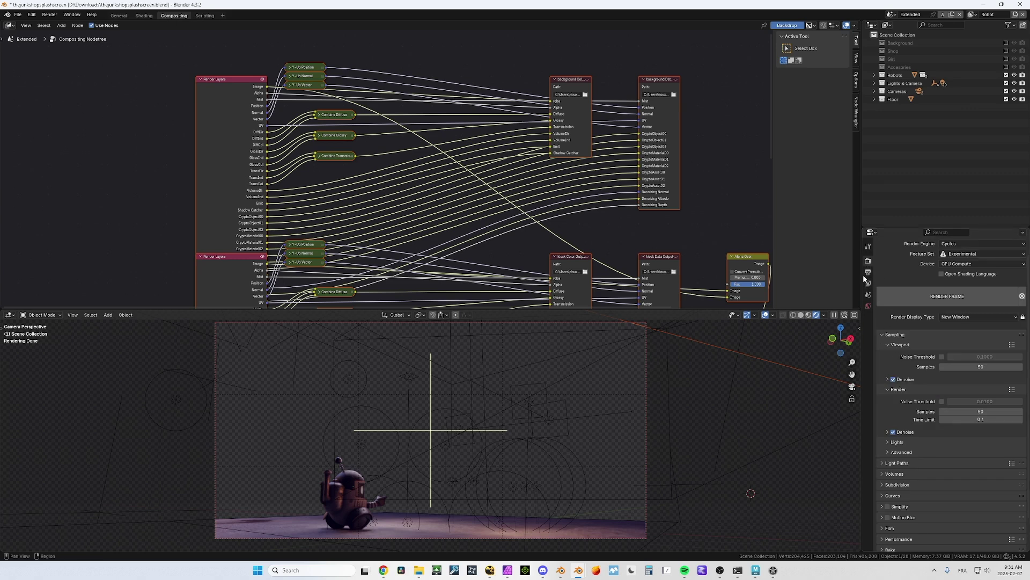
pyautogui.click(868, 284)
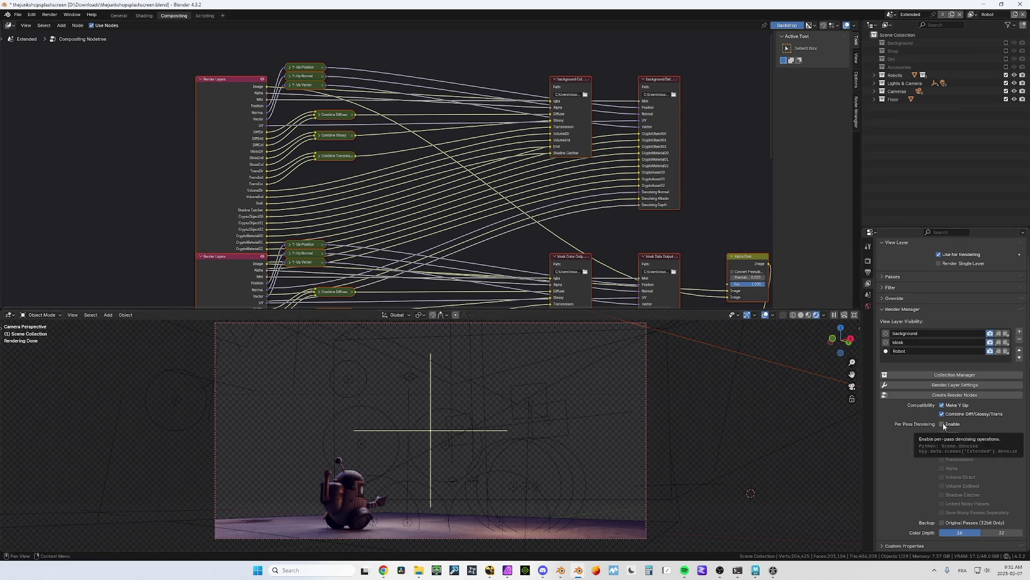
# Step: Turn on per-pass denoising for Image, Glossy and Transmission, then rebuild the node trees
pyautogui.click(942, 424)
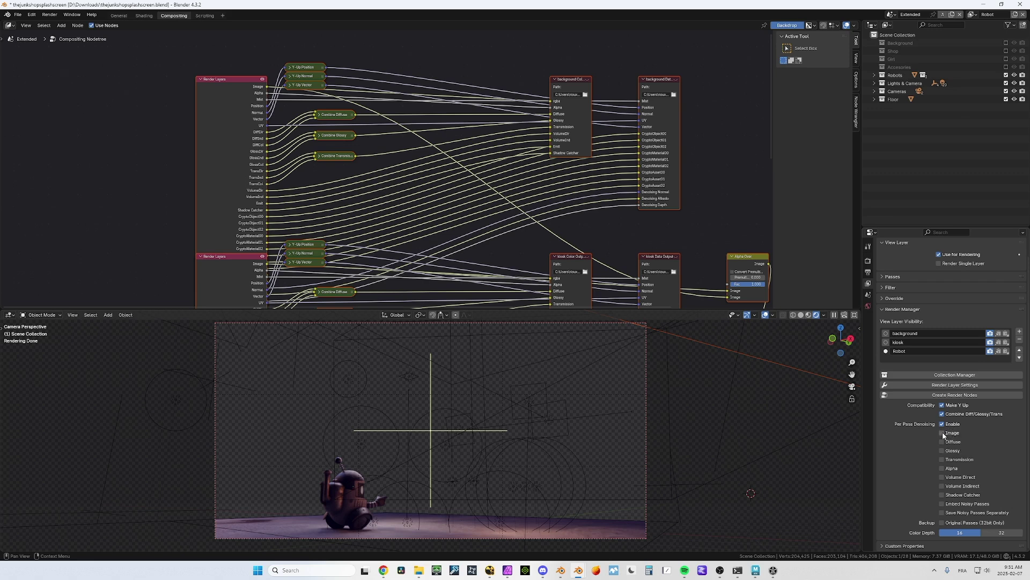
pyautogui.click(943, 433)
pyautogui.click(942, 451)
pyautogui.click(943, 459)
pyautogui.click(934, 396)
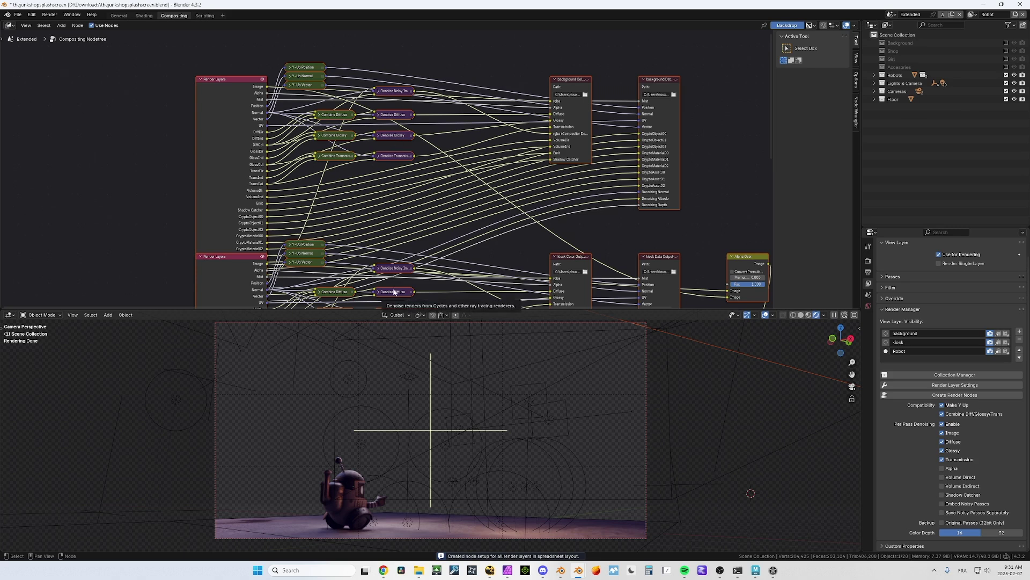
# Step: Add denoising for Alpha, Volume Direct and Volume Indirect passes and regenerate the nodes
pyautogui.click(942, 468)
pyautogui.click(942, 477)
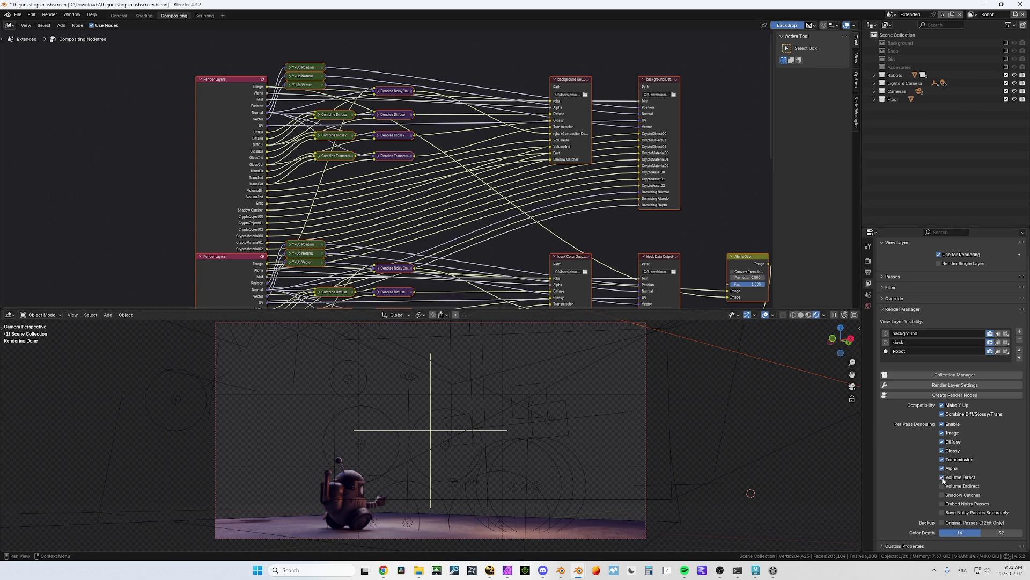
pyautogui.click(942, 486)
pyautogui.click(928, 395)
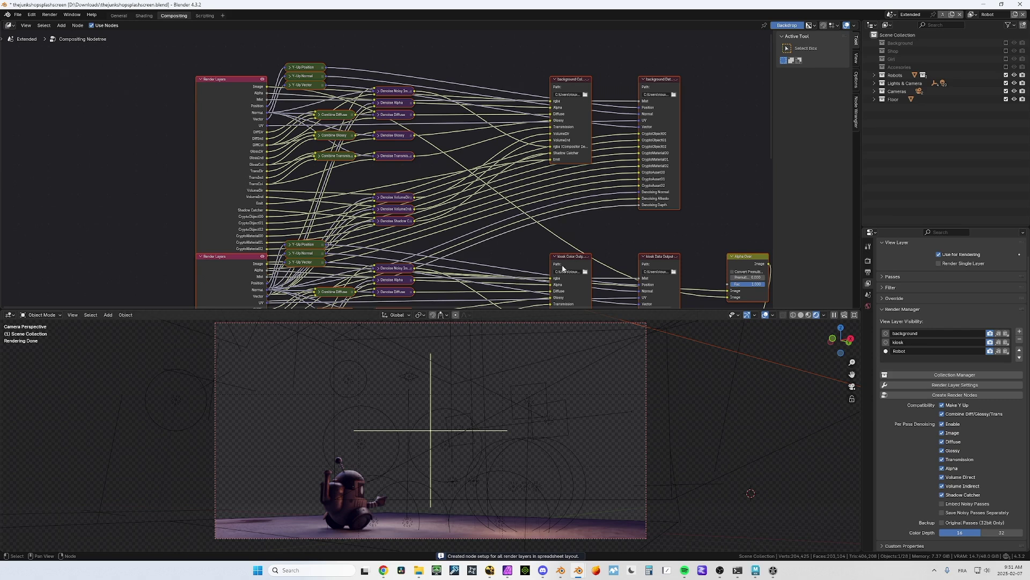
# Step: Enable Embed Noisy Passes, regenerate the render nodes and reposition the background Color output node
pyautogui.click(943, 505)
pyautogui.click(943, 424)
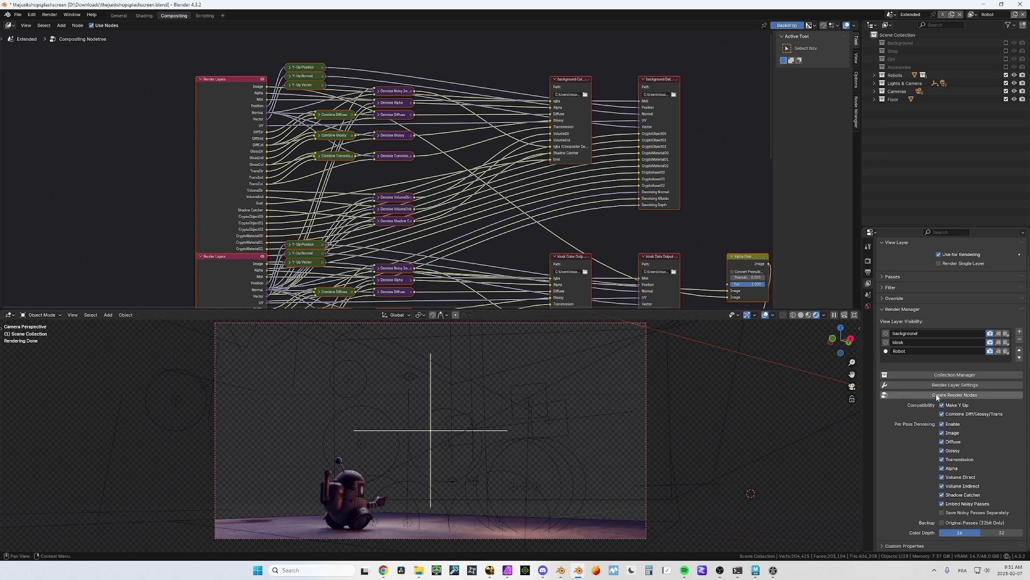
pyautogui.click(940, 395)
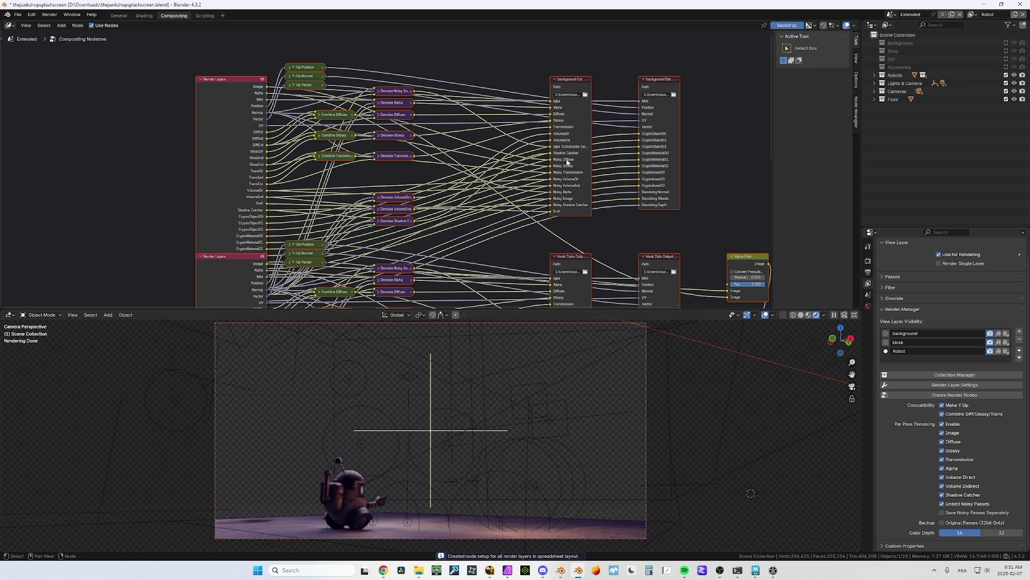
pyautogui.moveTo(568, 79); pyautogui.dragTo(547, 64)
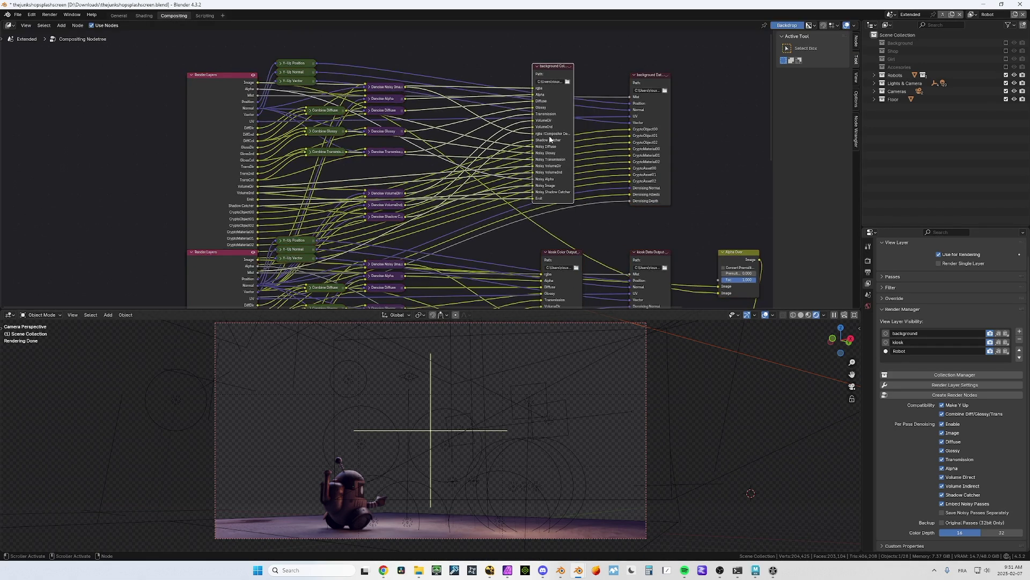
# Step: Try Save Noisy Passes Separately with a node rebuild, then turn it back off
pyautogui.click(943, 513)
pyautogui.click(932, 396)
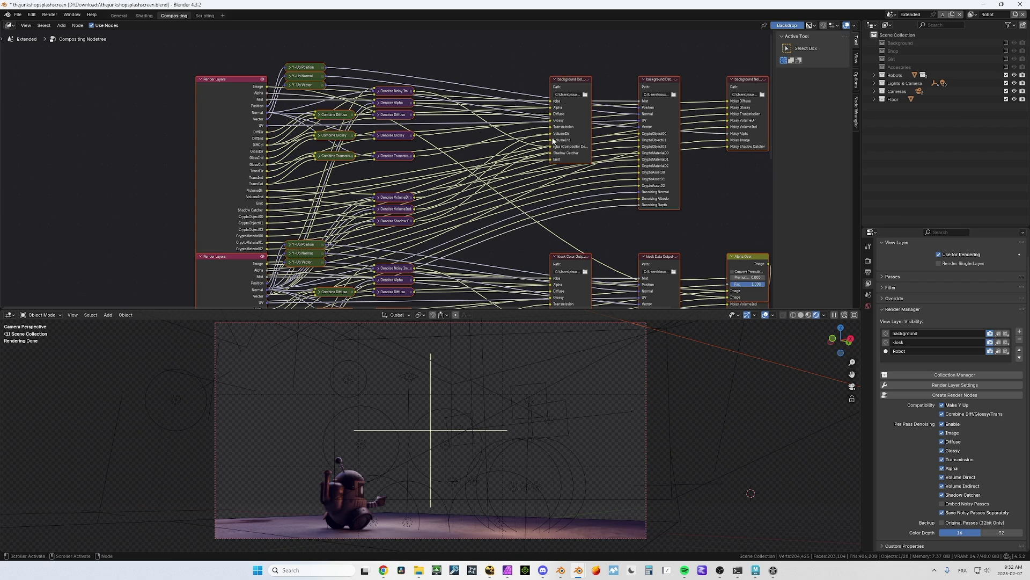
pyautogui.click(942, 513)
# Step: Enable Backup Original Passes (32bit Only), rebuild the trees and move the background backup node left
pyautogui.click(942, 523)
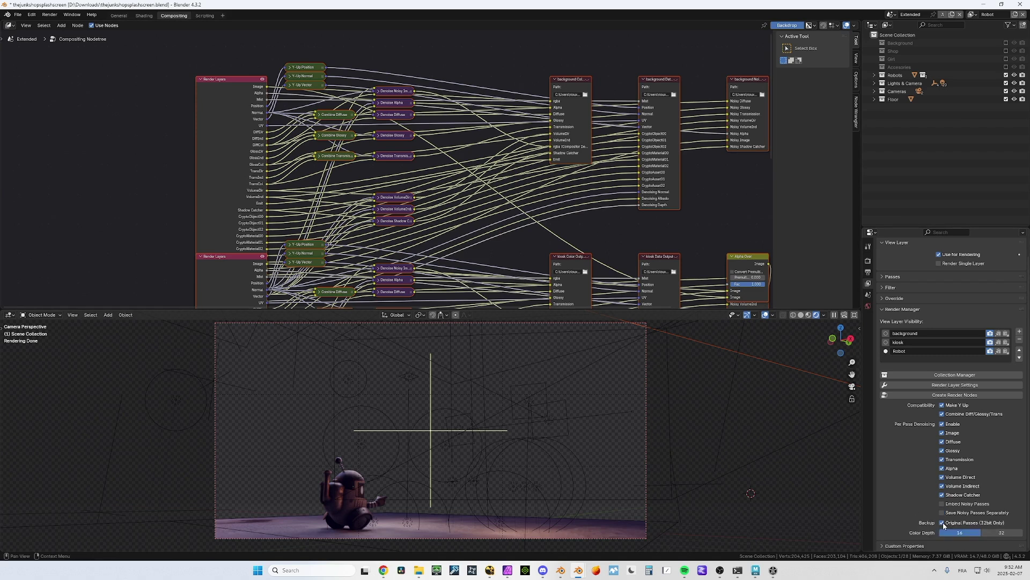
pyautogui.click(947, 395)
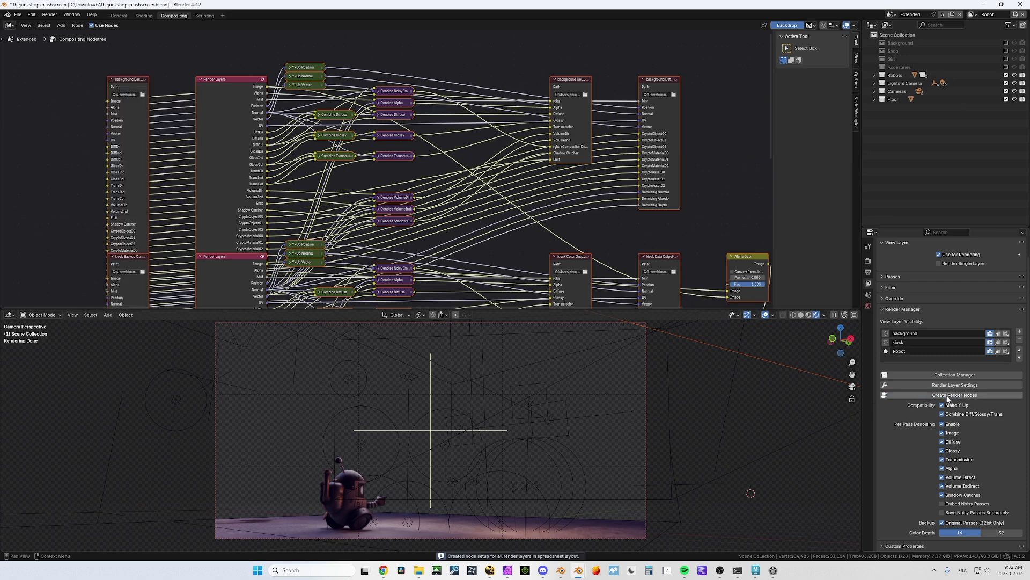
pyautogui.moveTo(228, 83); pyautogui.dragTo(145, 87)
pyautogui.scroll(-1, 159, 118)
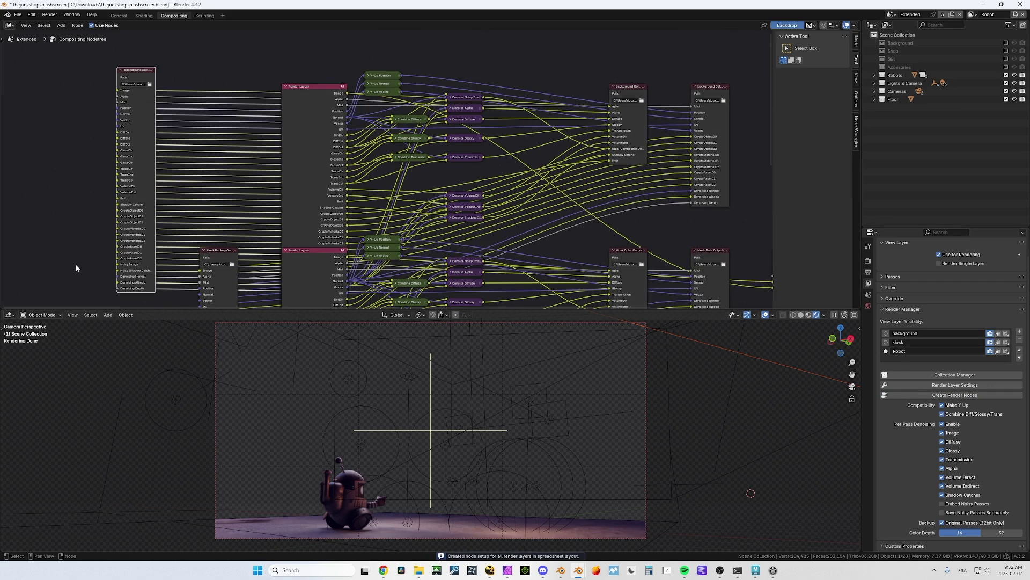